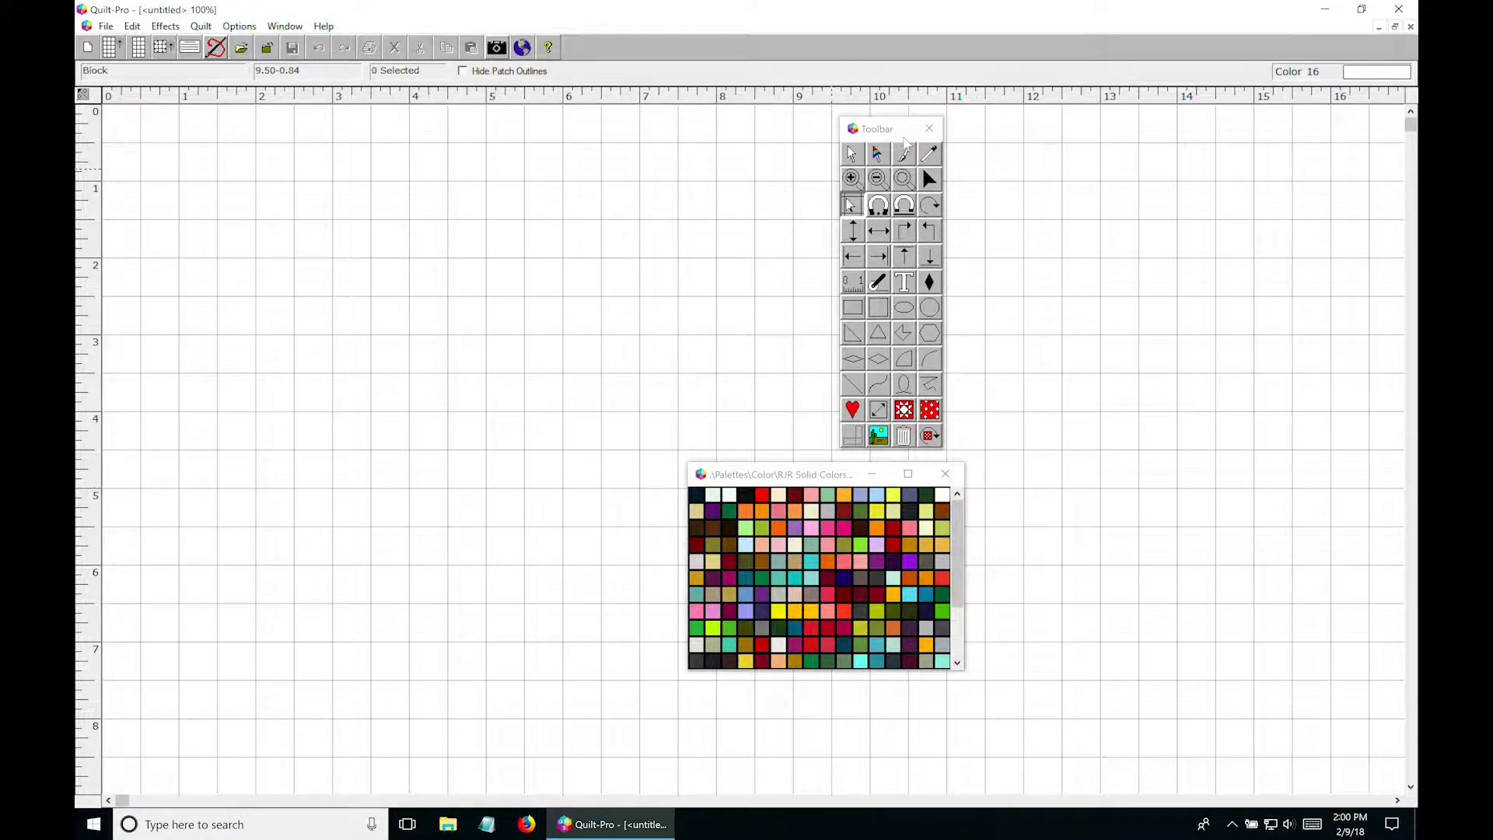
click(879, 156)
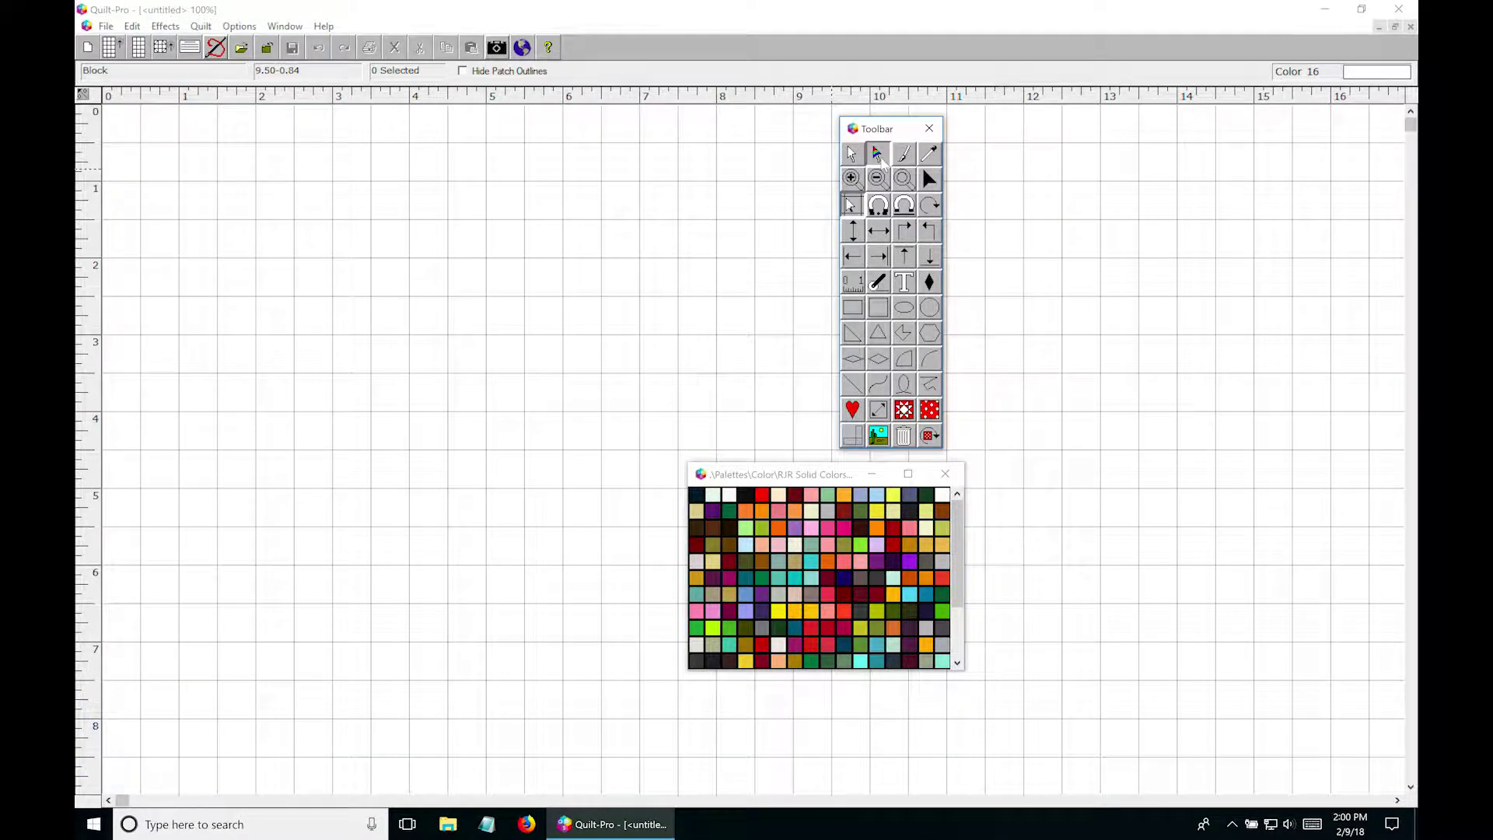
click(904, 156)
click(931, 156)
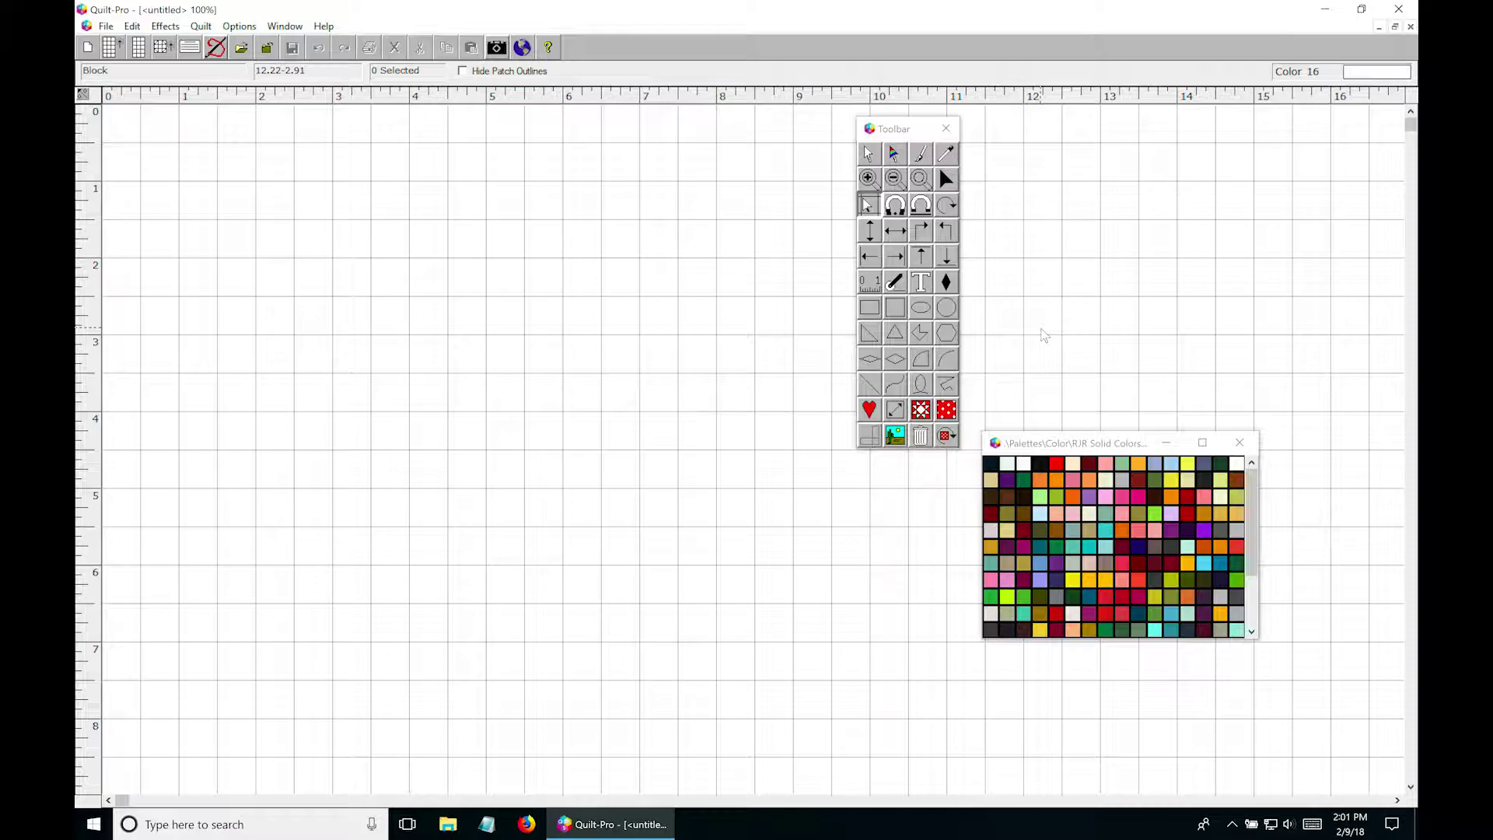
Open the 54-40 or Fight #5 block from My Favorites in the block library and deselect its patches
click(920, 414)
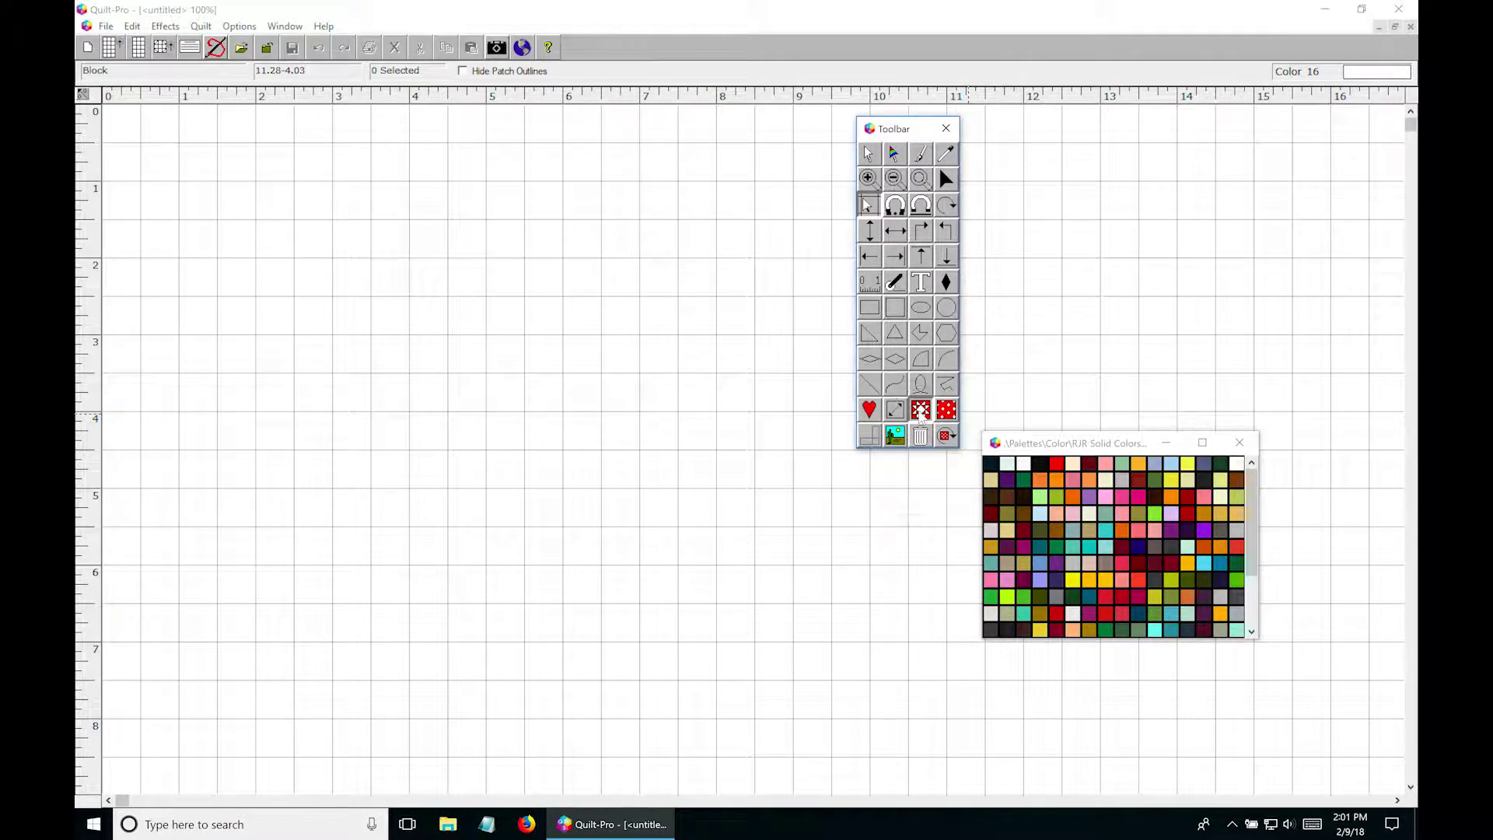
click(858, 292)
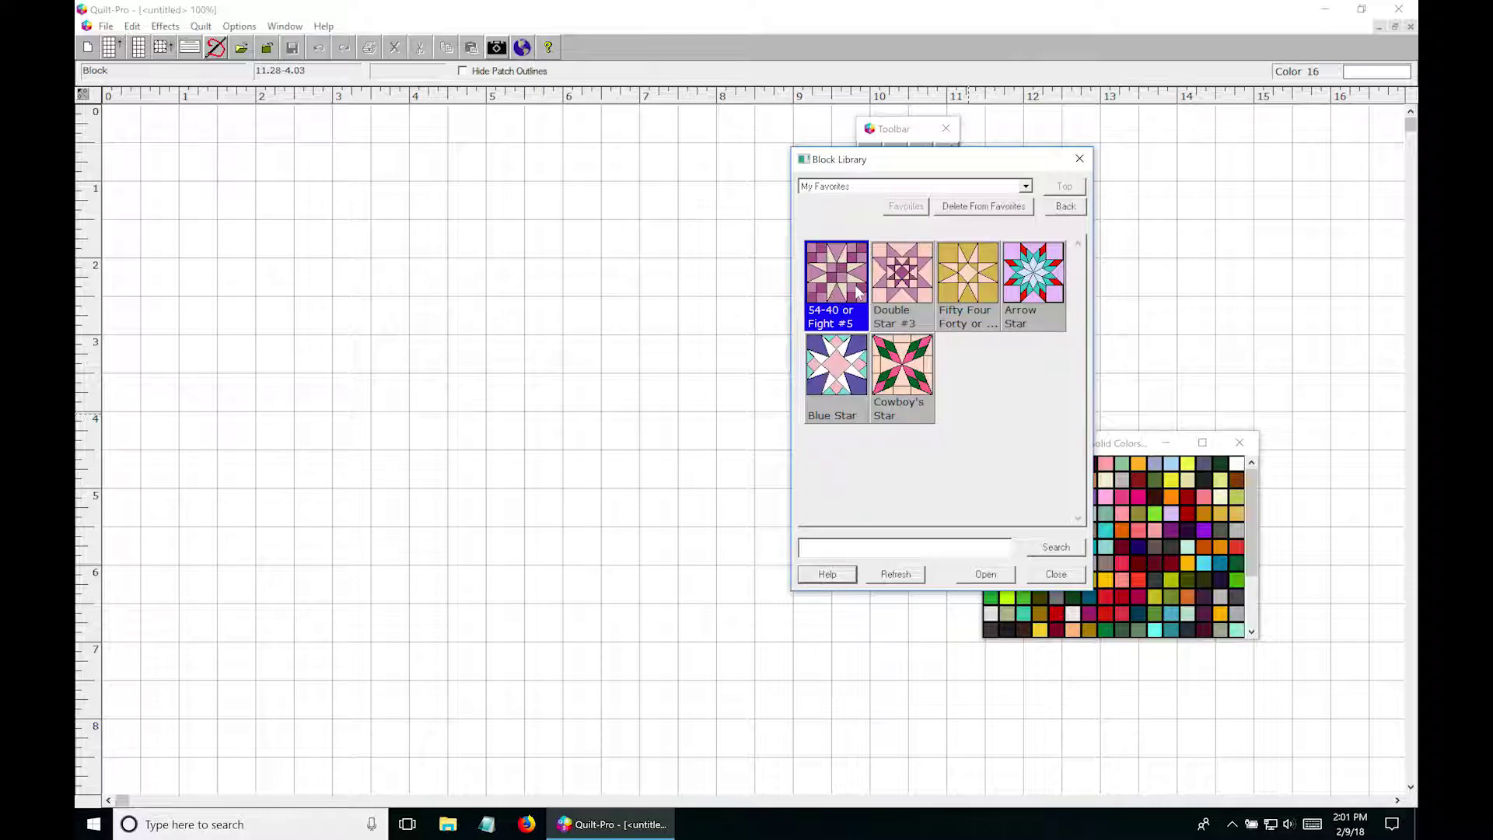
click(981, 574)
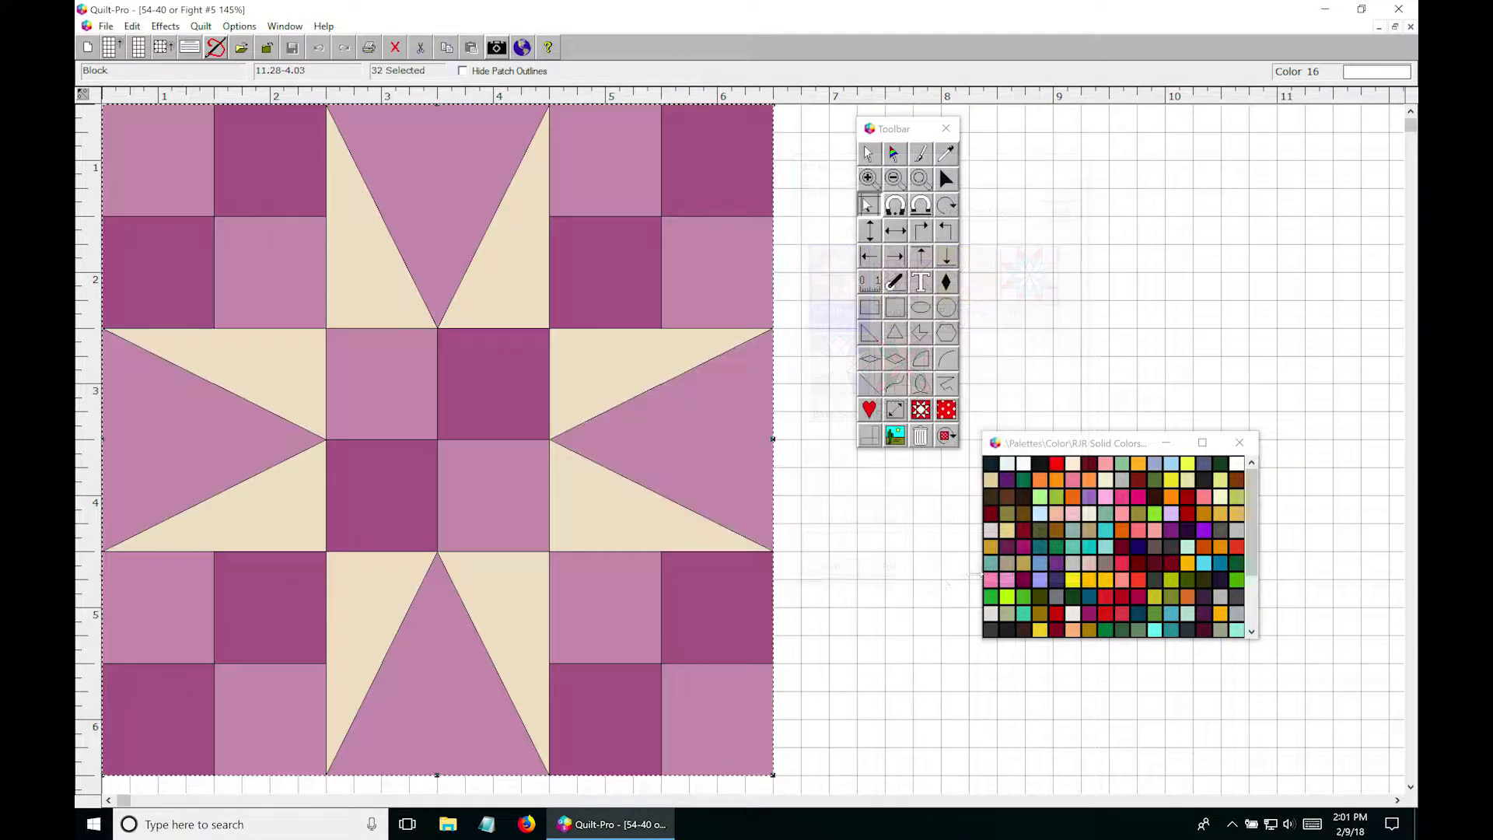
click(807, 330)
key(ctrl+a)
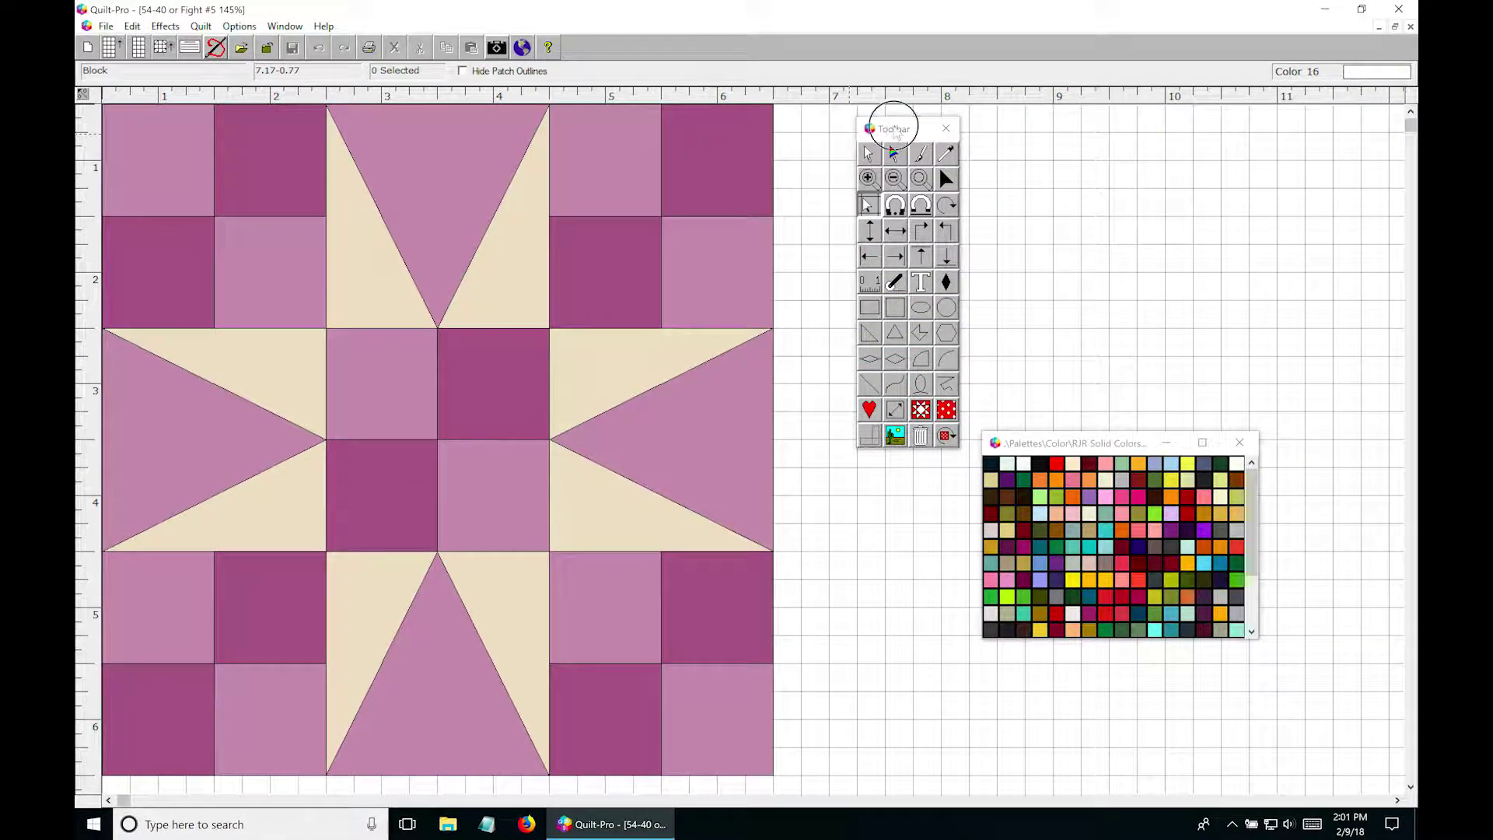
Select all light mauve patches by color and recolor them together, trying aqua color 88 and settling on dusty pink color 103
drag(894, 128, 936, 123)
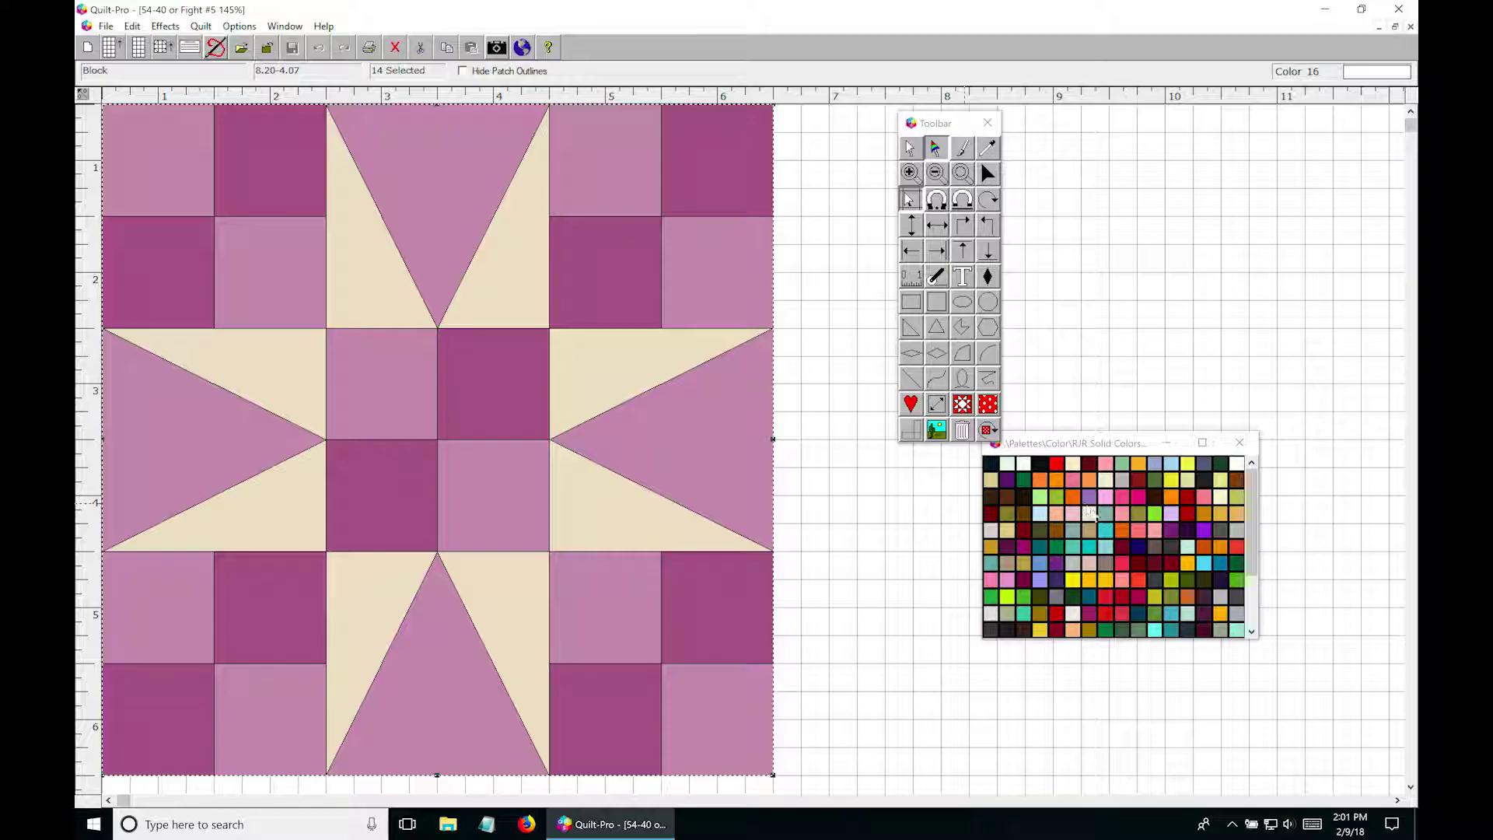
click(1110, 554)
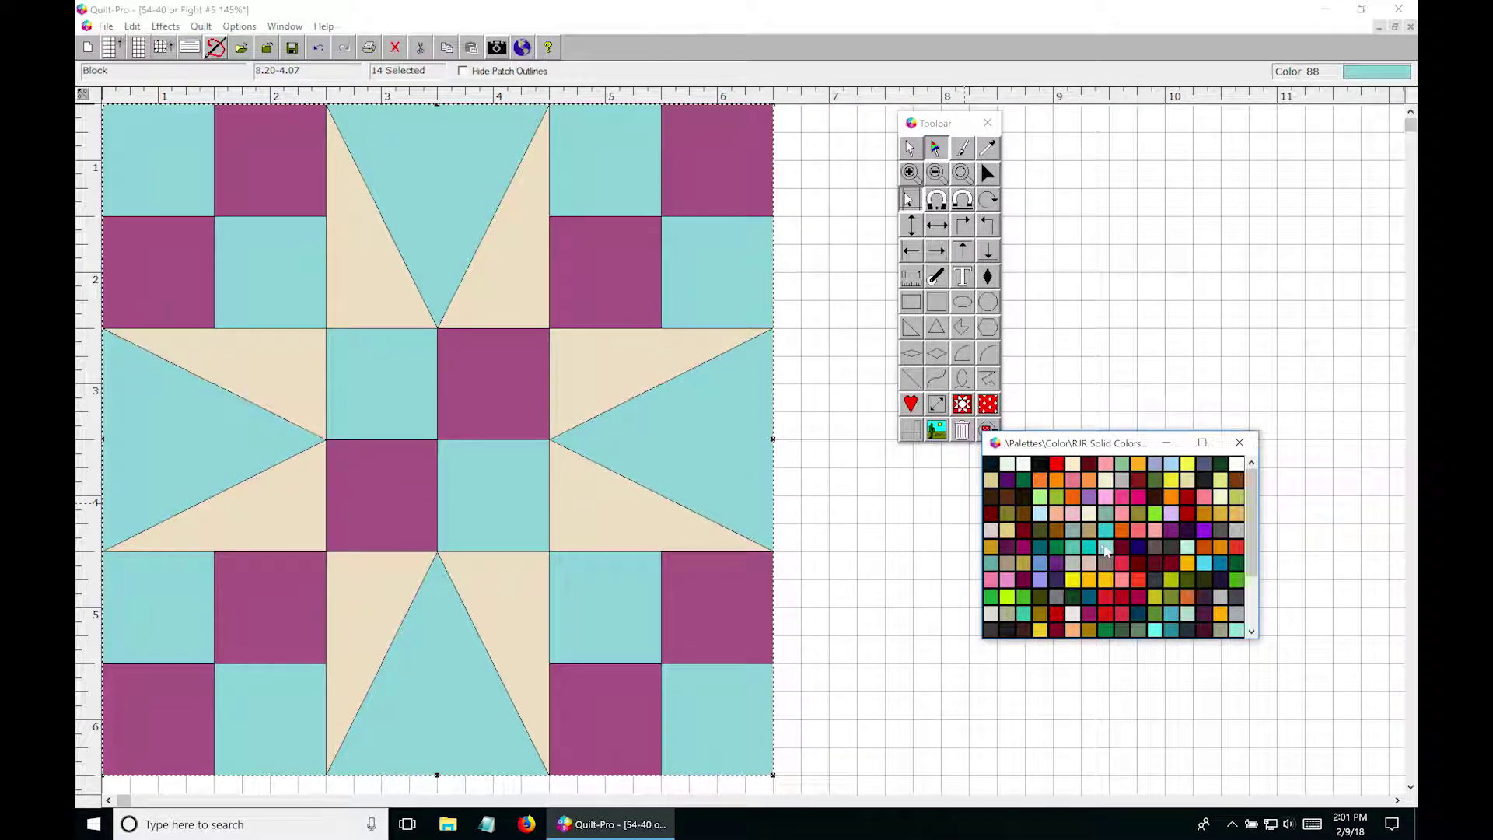
click(1089, 562)
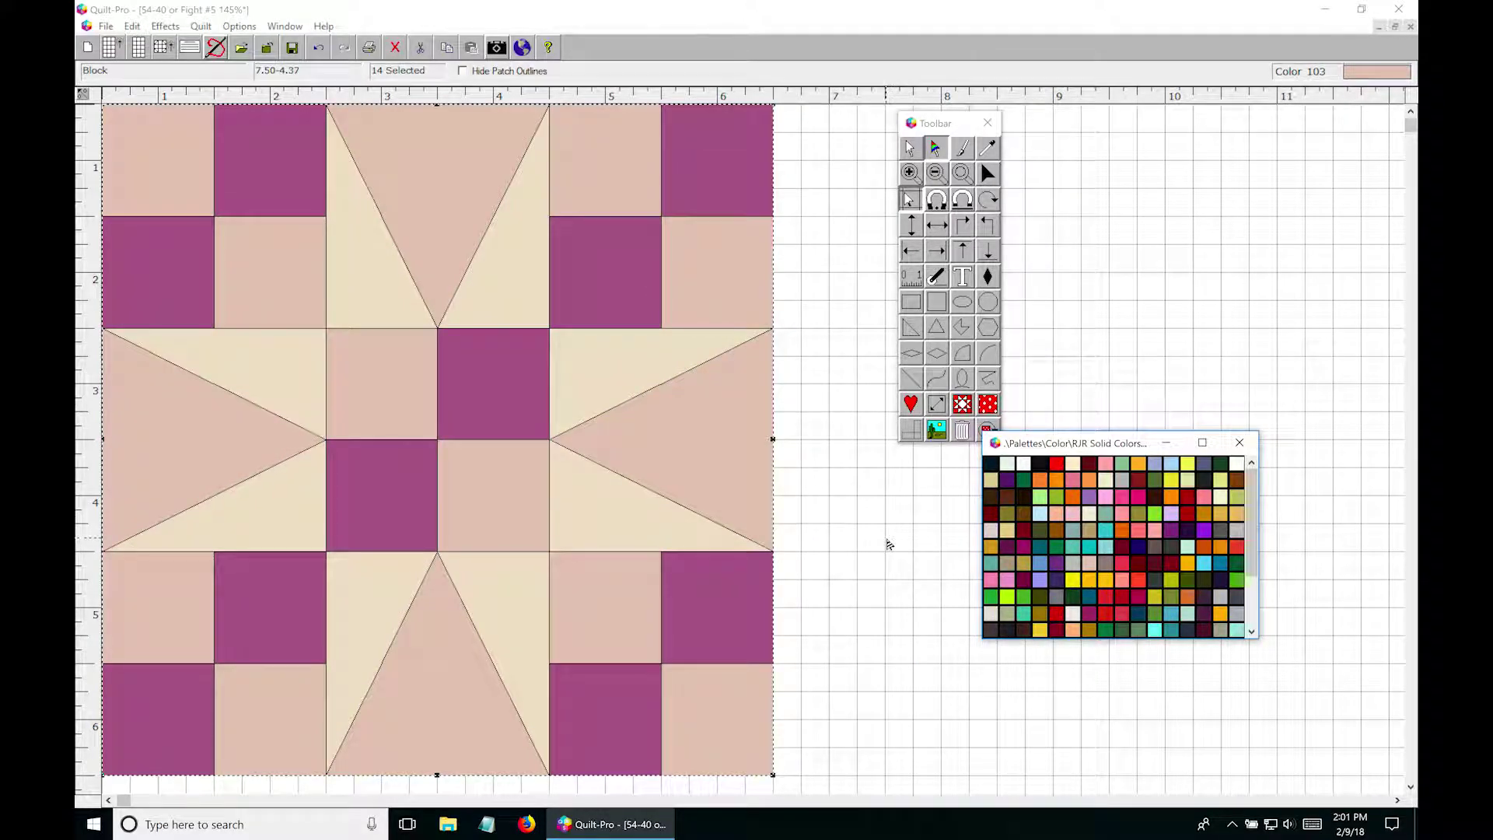
Select all dark magenta squares by color and recolor them olive green, color 140
click(732, 615)
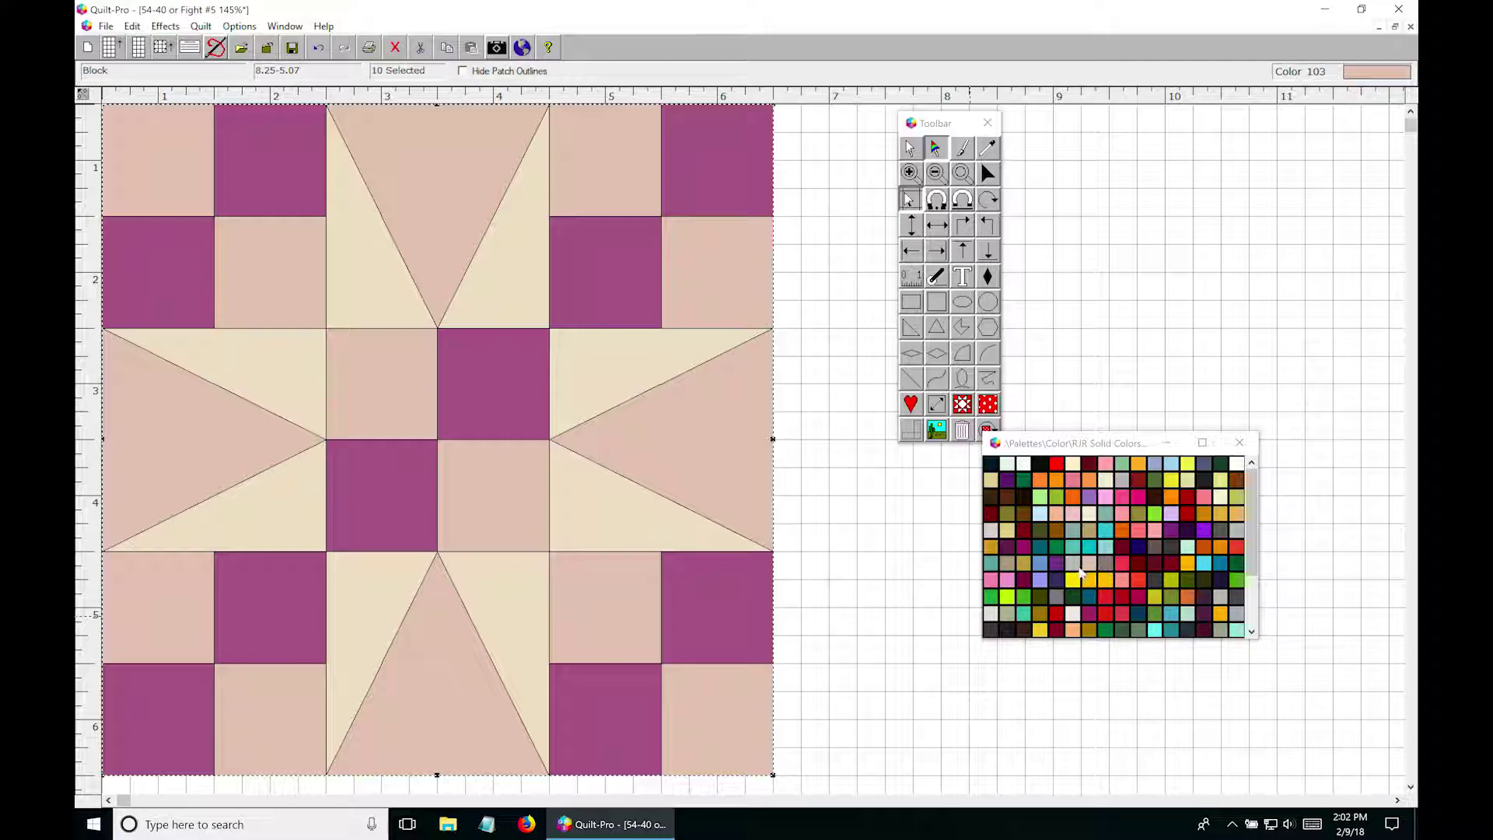
click(1053, 547)
click(1024, 595)
click(1172, 598)
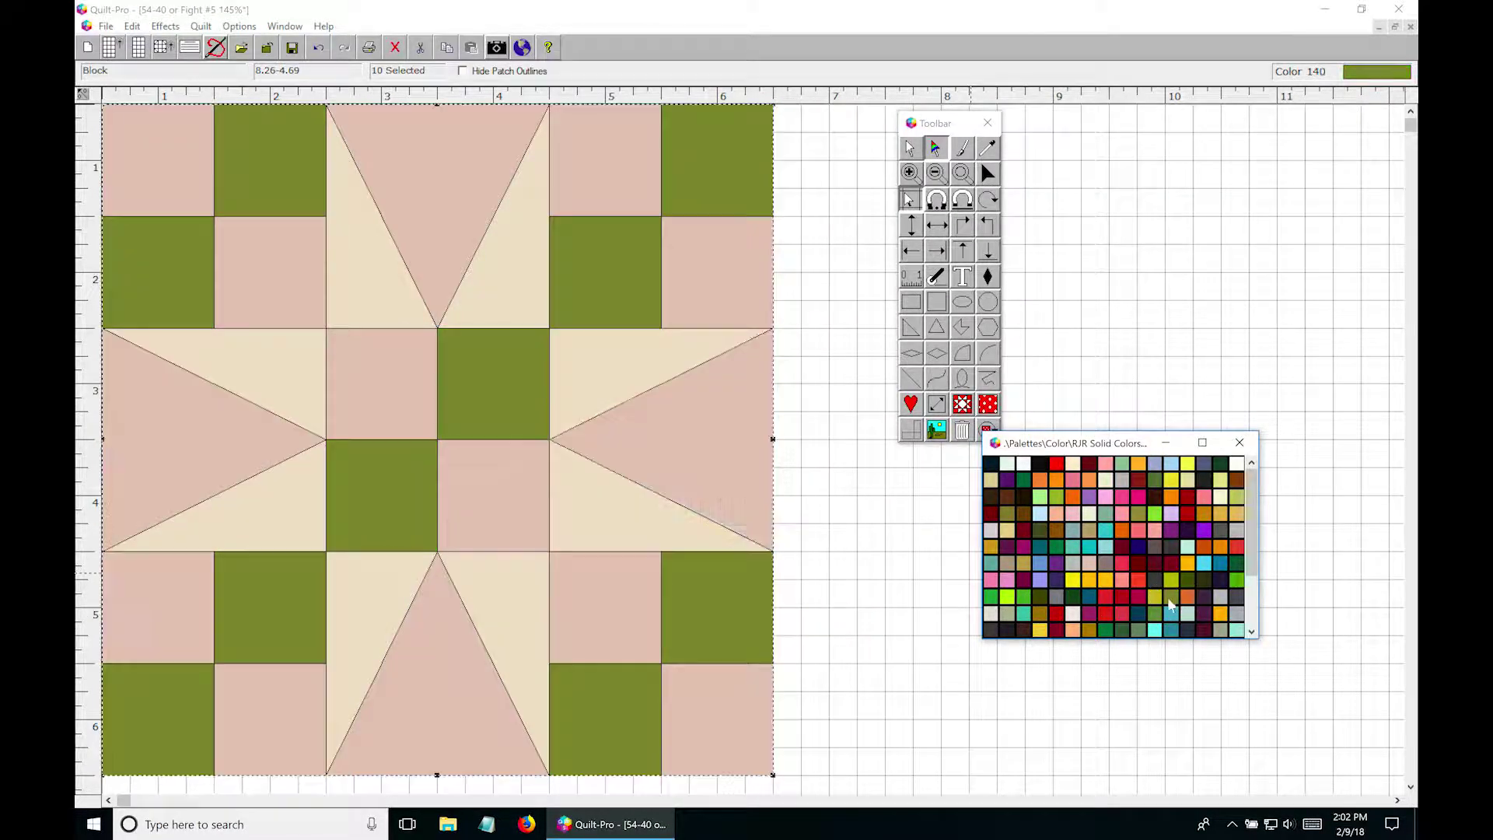
Recolor all cream star-point triangles together, trying colors 47, 2 and 36 and ending with a bright green, and deselect them
click(576, 399)
click(1220, 498)
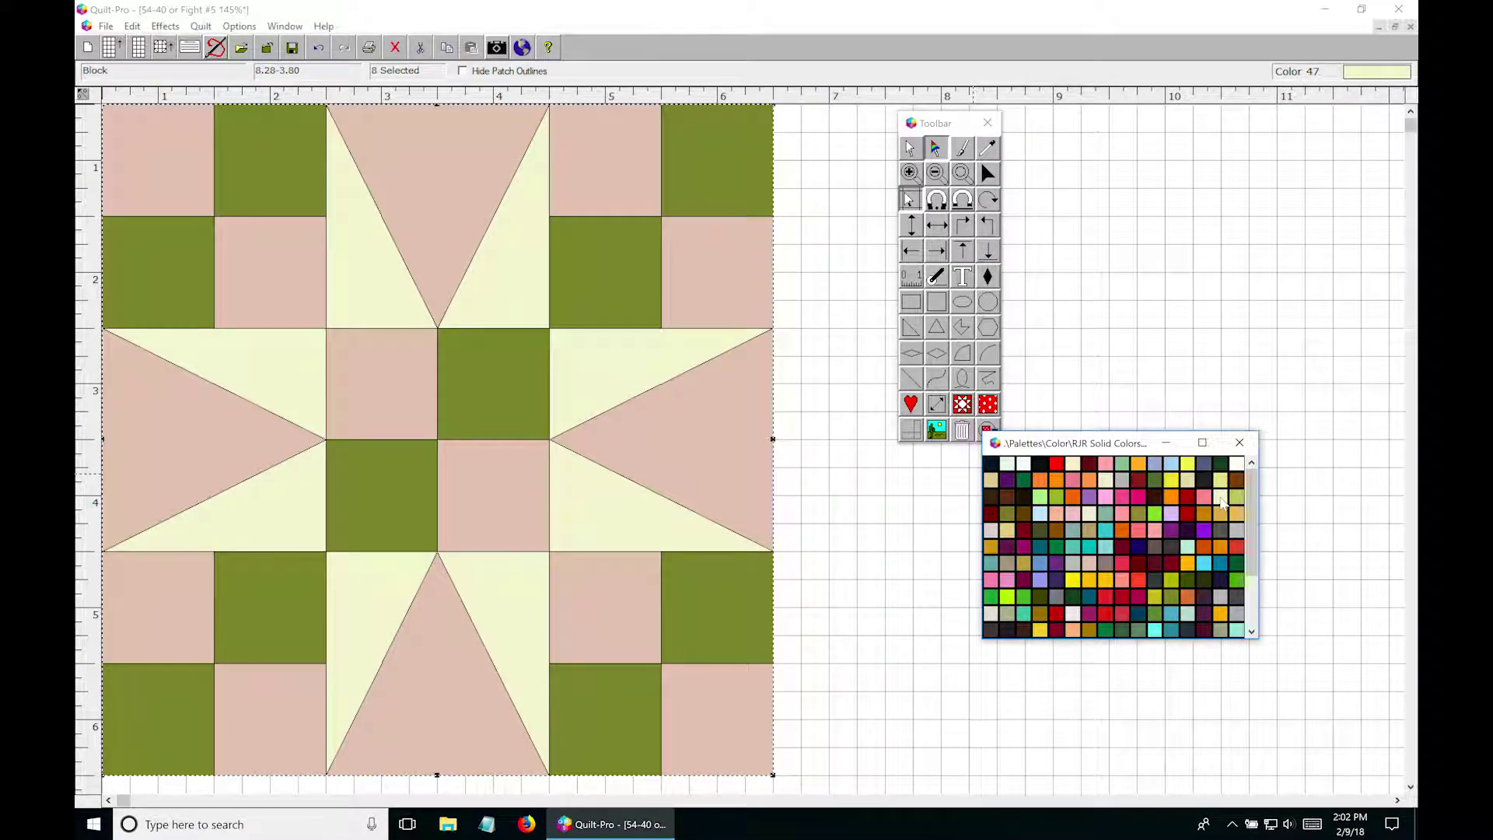
click(1008, 465)
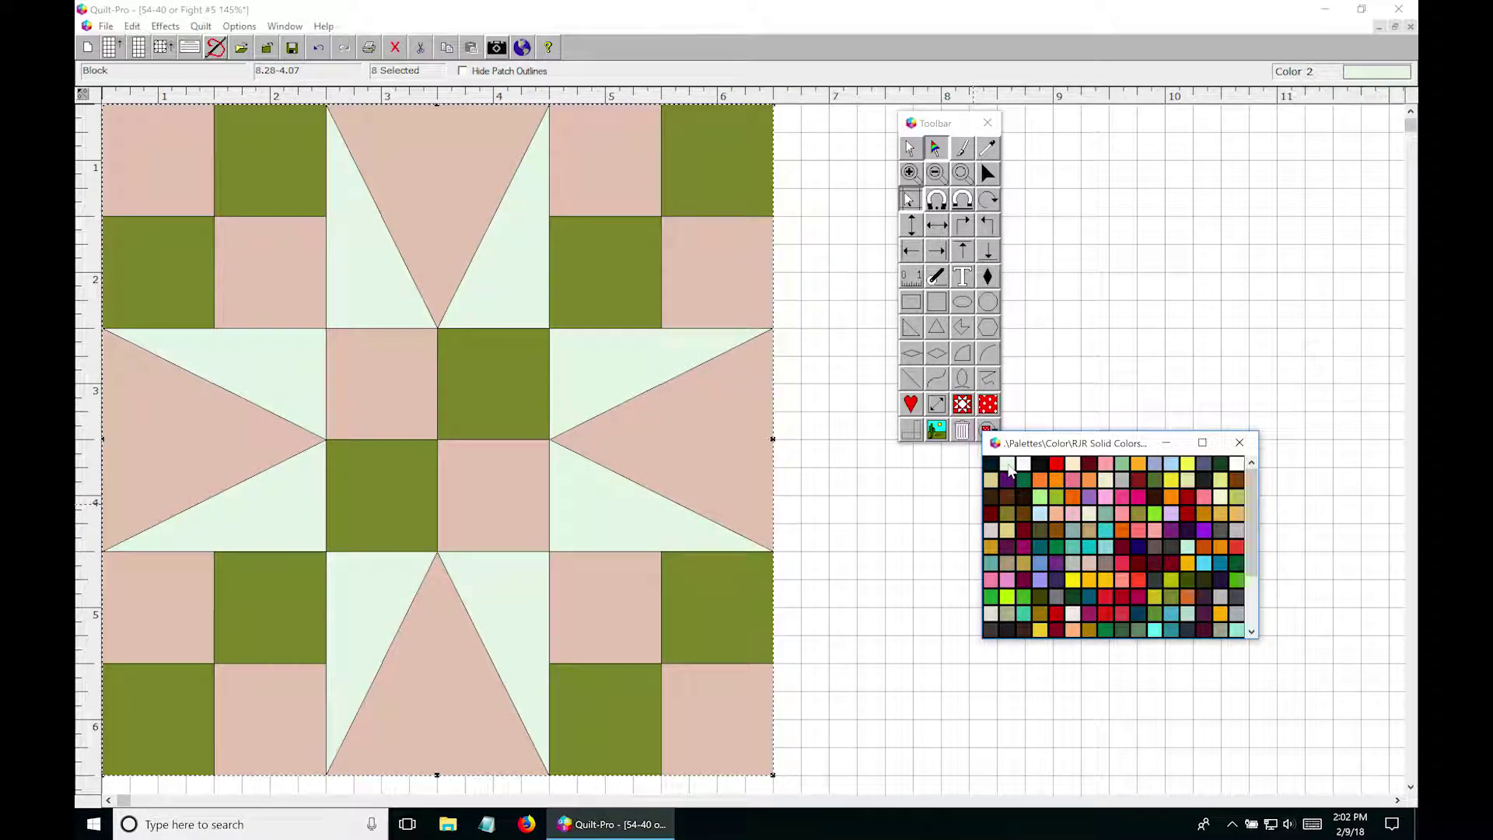
click(1039, 494)
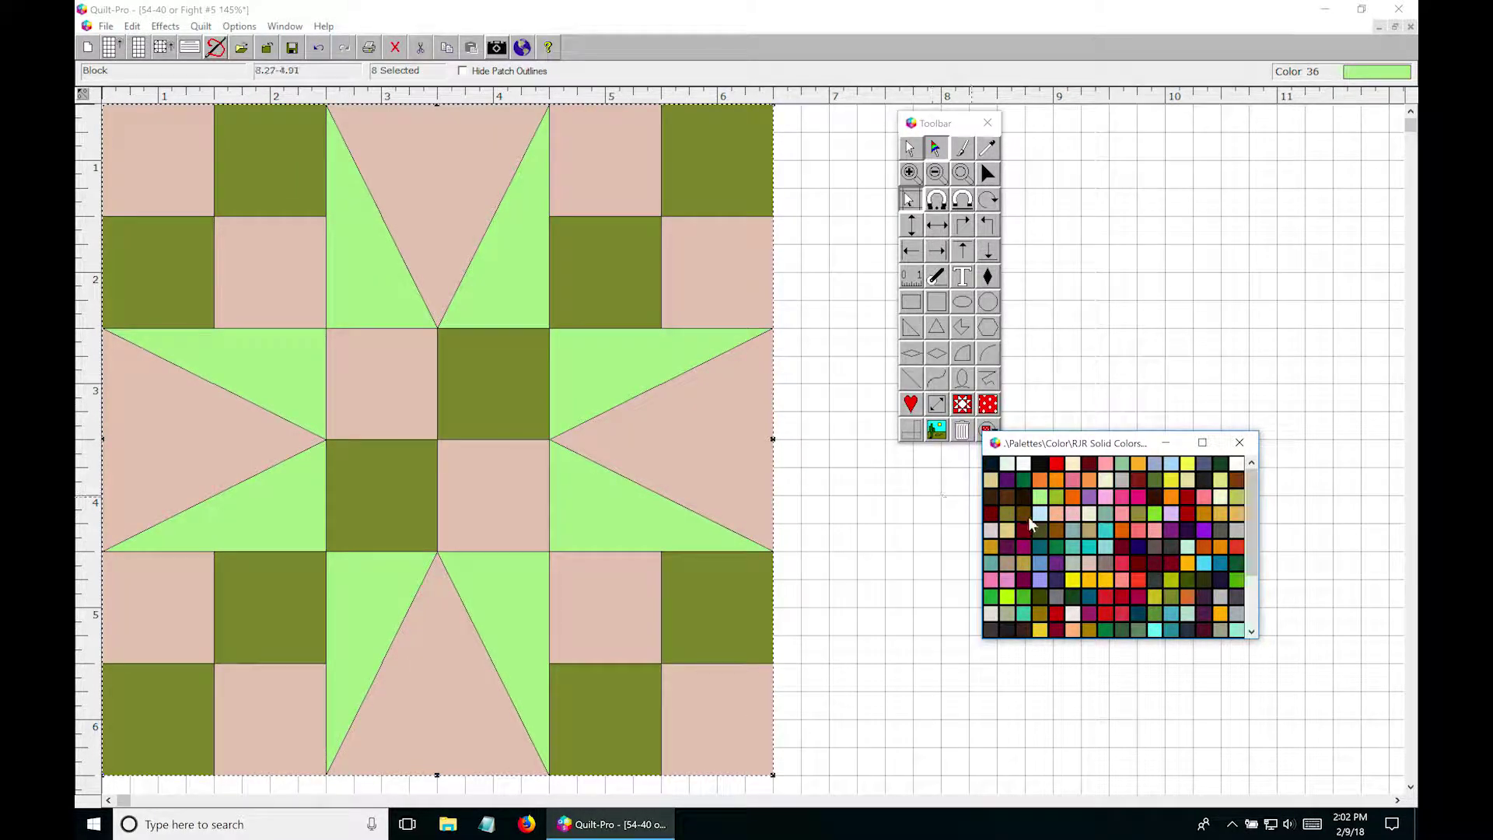
click(1007, 595)
click(1025, 597)
click(869, 578)
Paint each of the eight bright green star-point triangles individually with pale cream, color 24
click(962, 148)
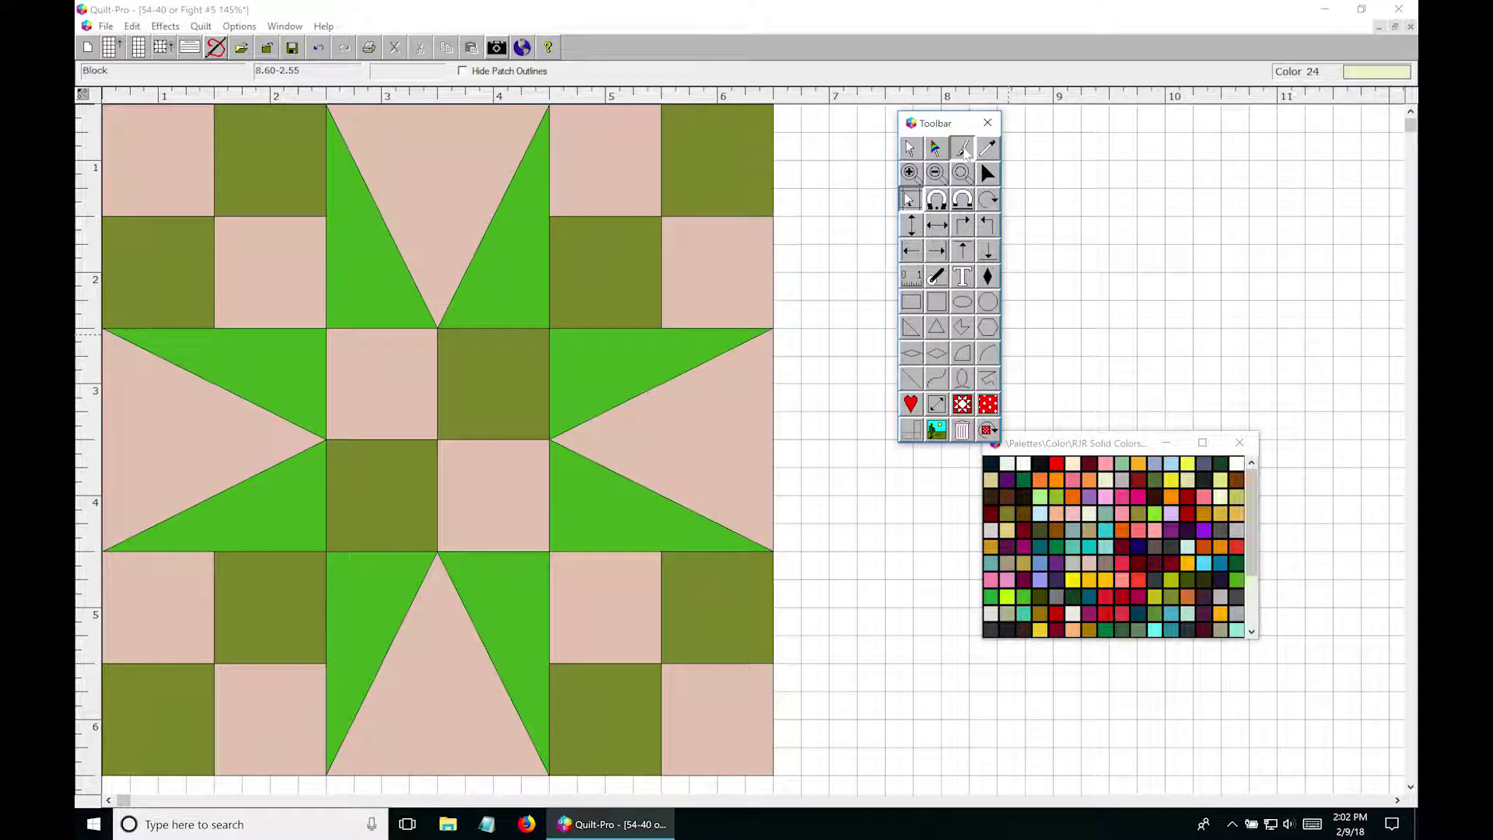
click(1053, 488)
click(602, 363)
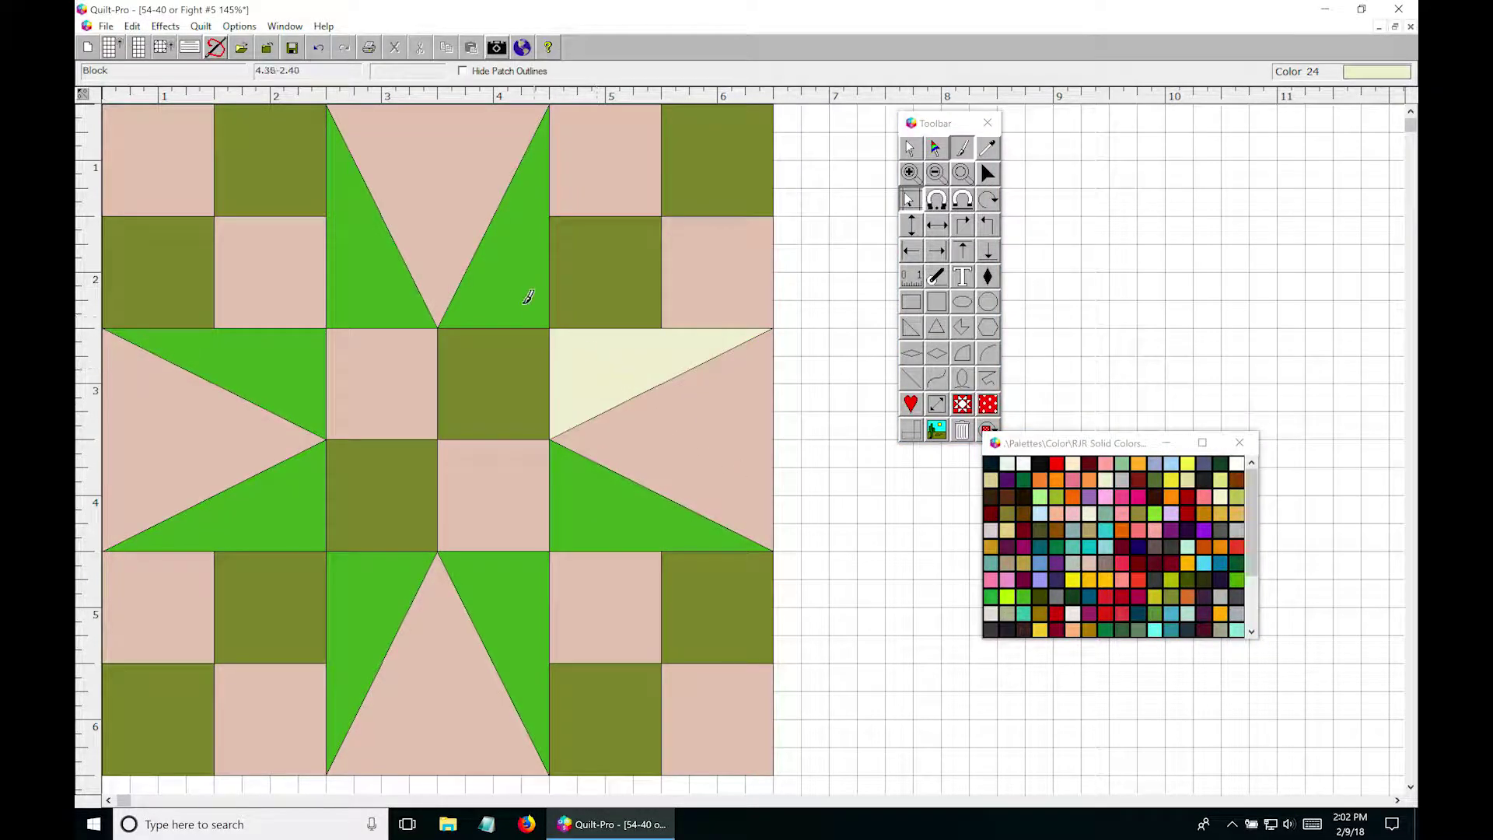
click(498, 280)
click(387, 277)
click(305, 412)
click(309, 507)
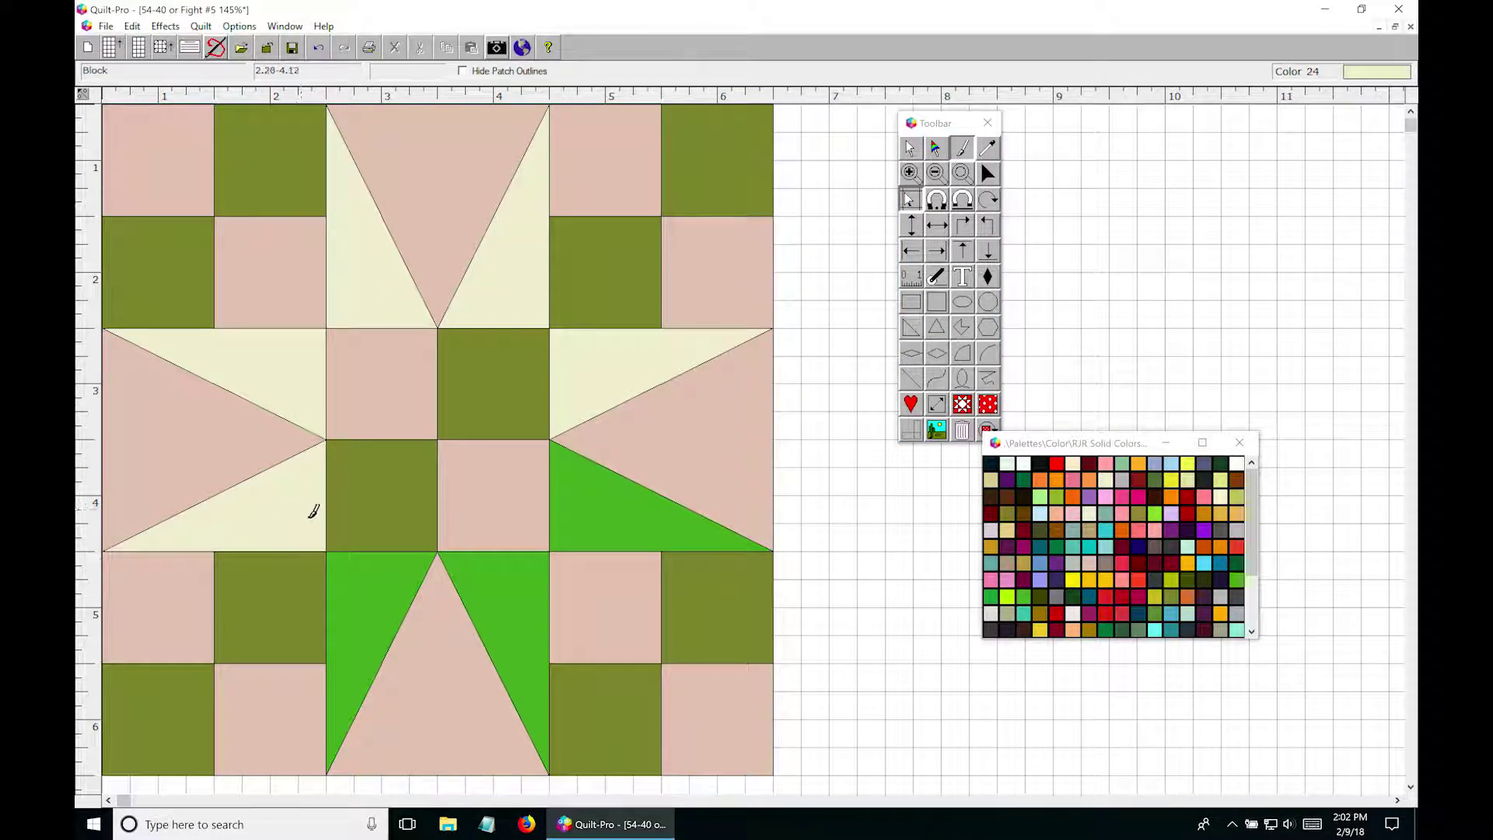
click(393, 575)
click(520, 589)
click(622, 513)
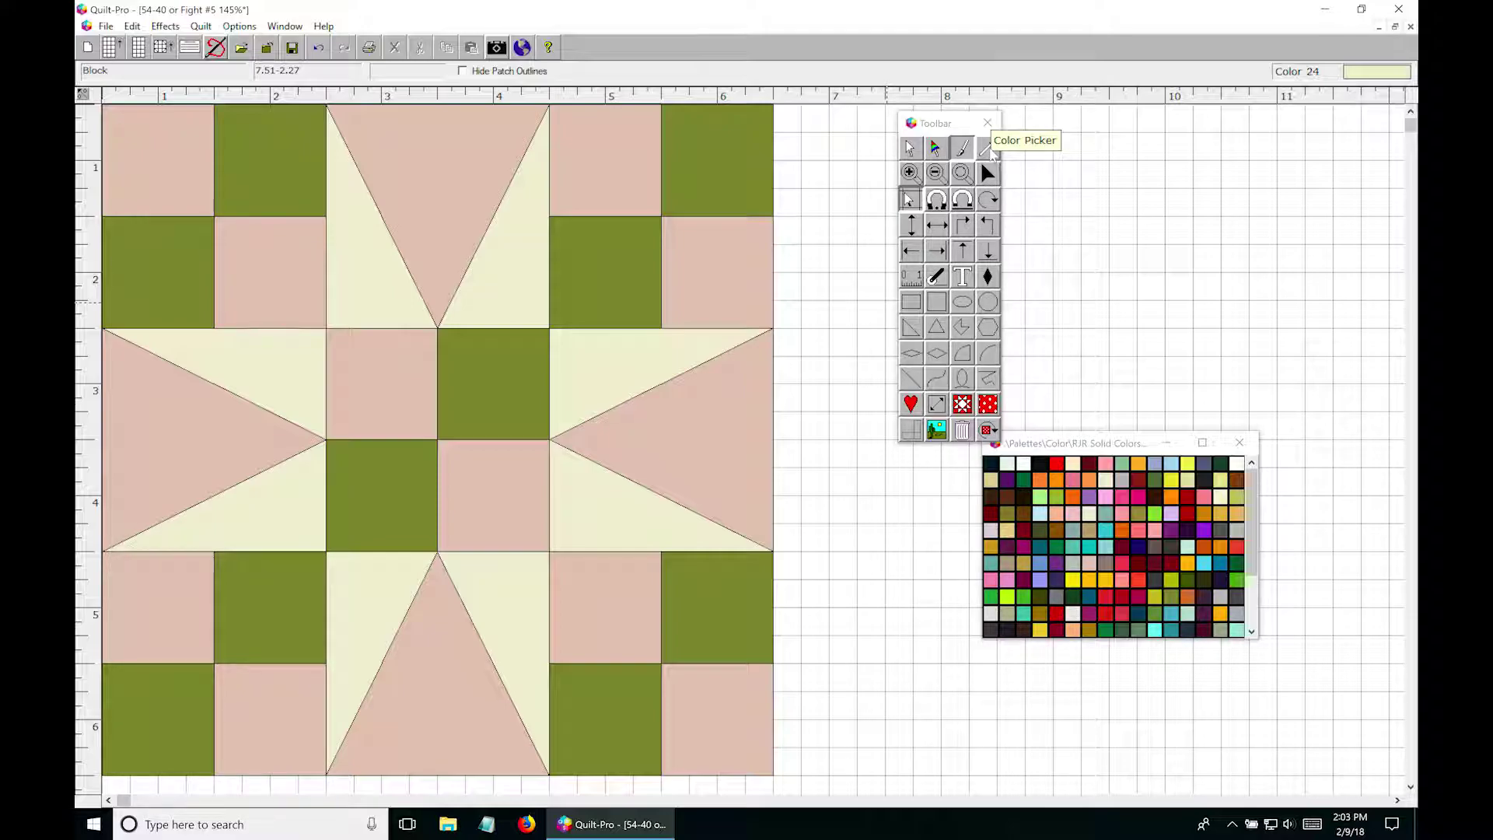
Sample the olive green from a corner square and paint the two pink center squares with it
click(989, 149)
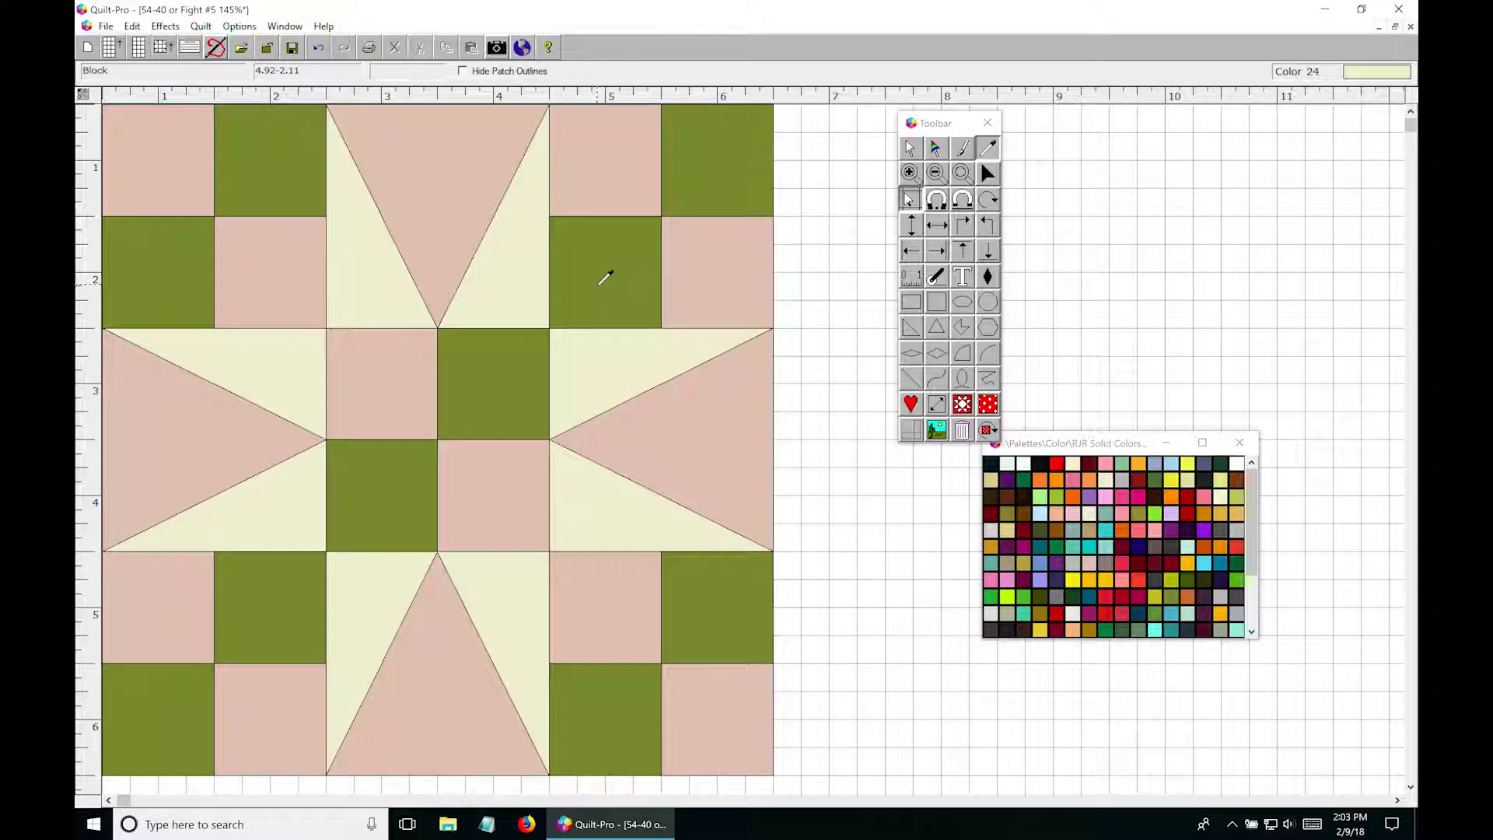
click(605, 278)
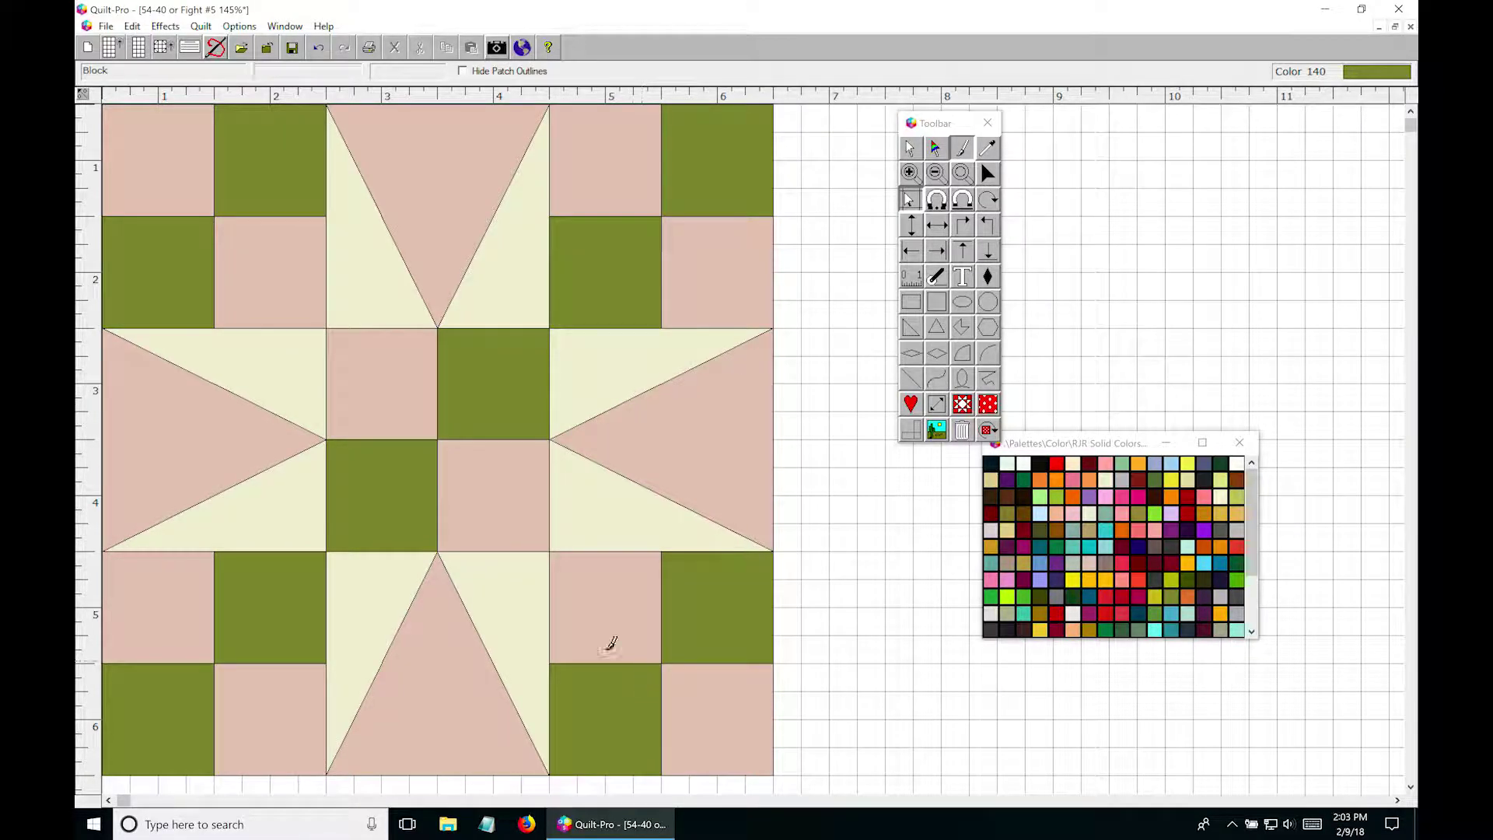
click(487, 480)
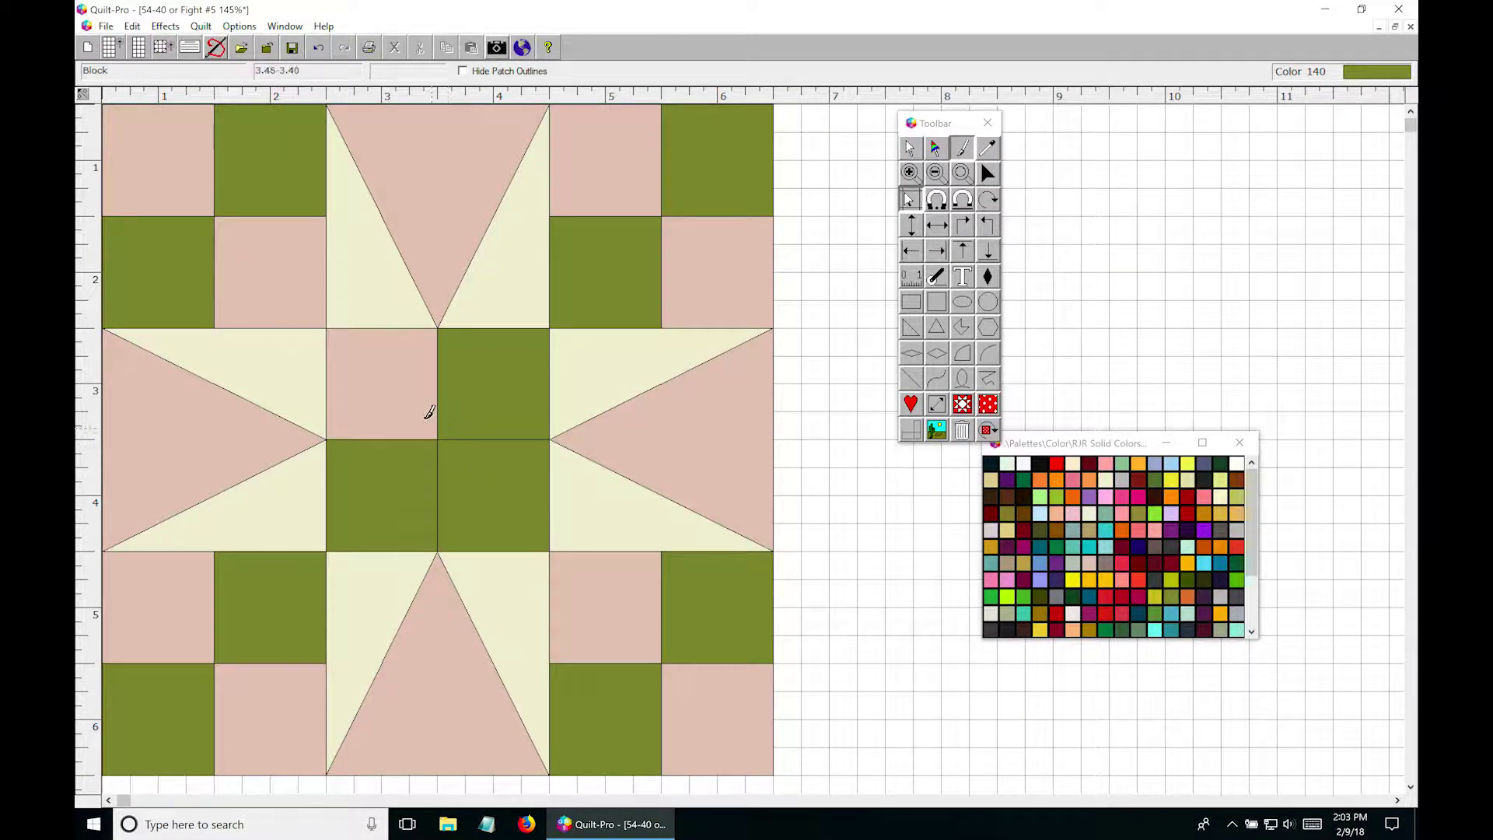
click(420, 395)
Sample the cream from a star point and paint the upper-right and lower-left center squares with it
click(987, 147)
click(656, 354)
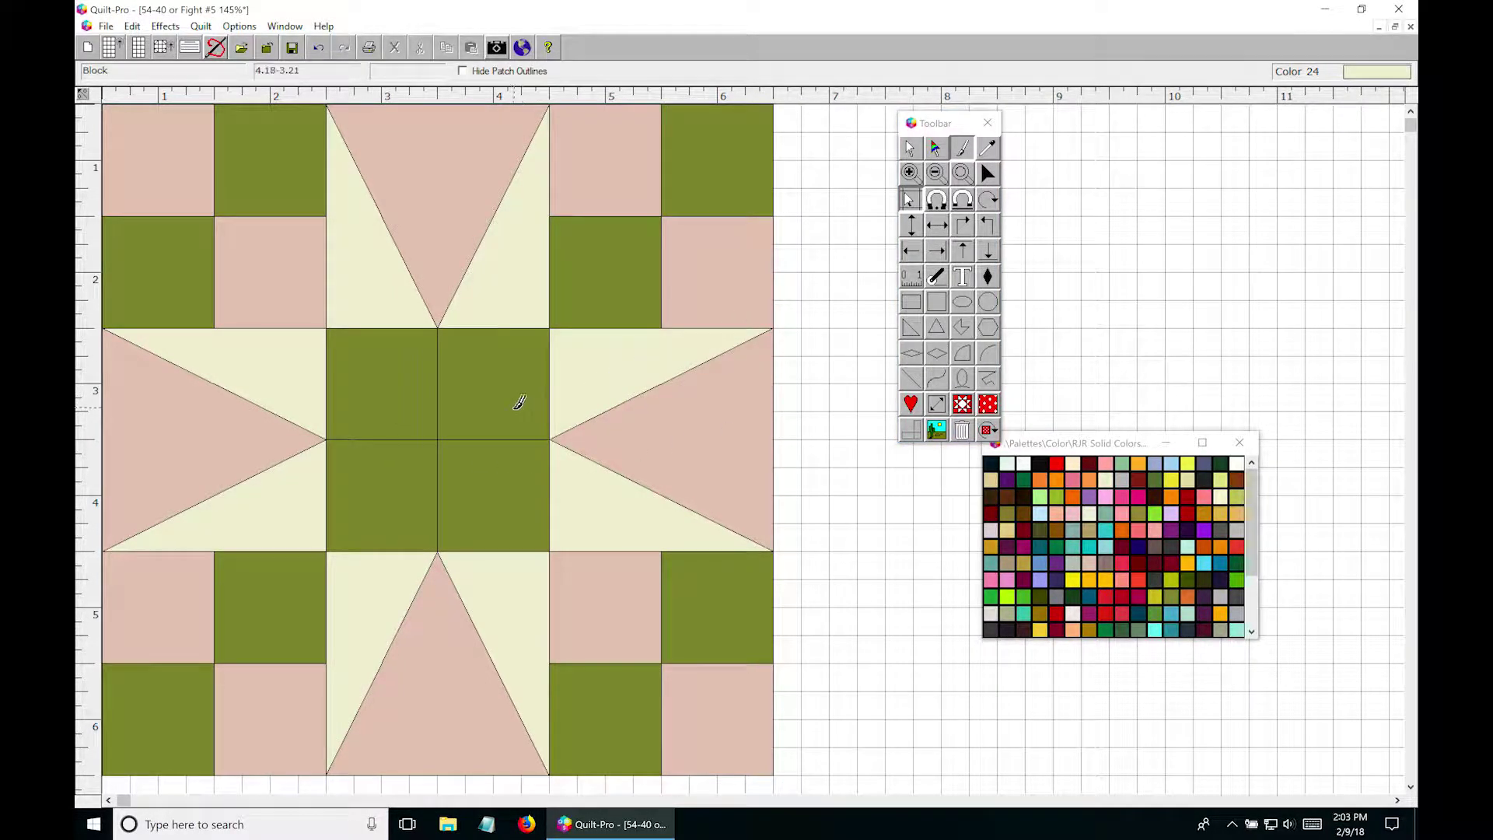
click(521, 396)
click(389, 502)
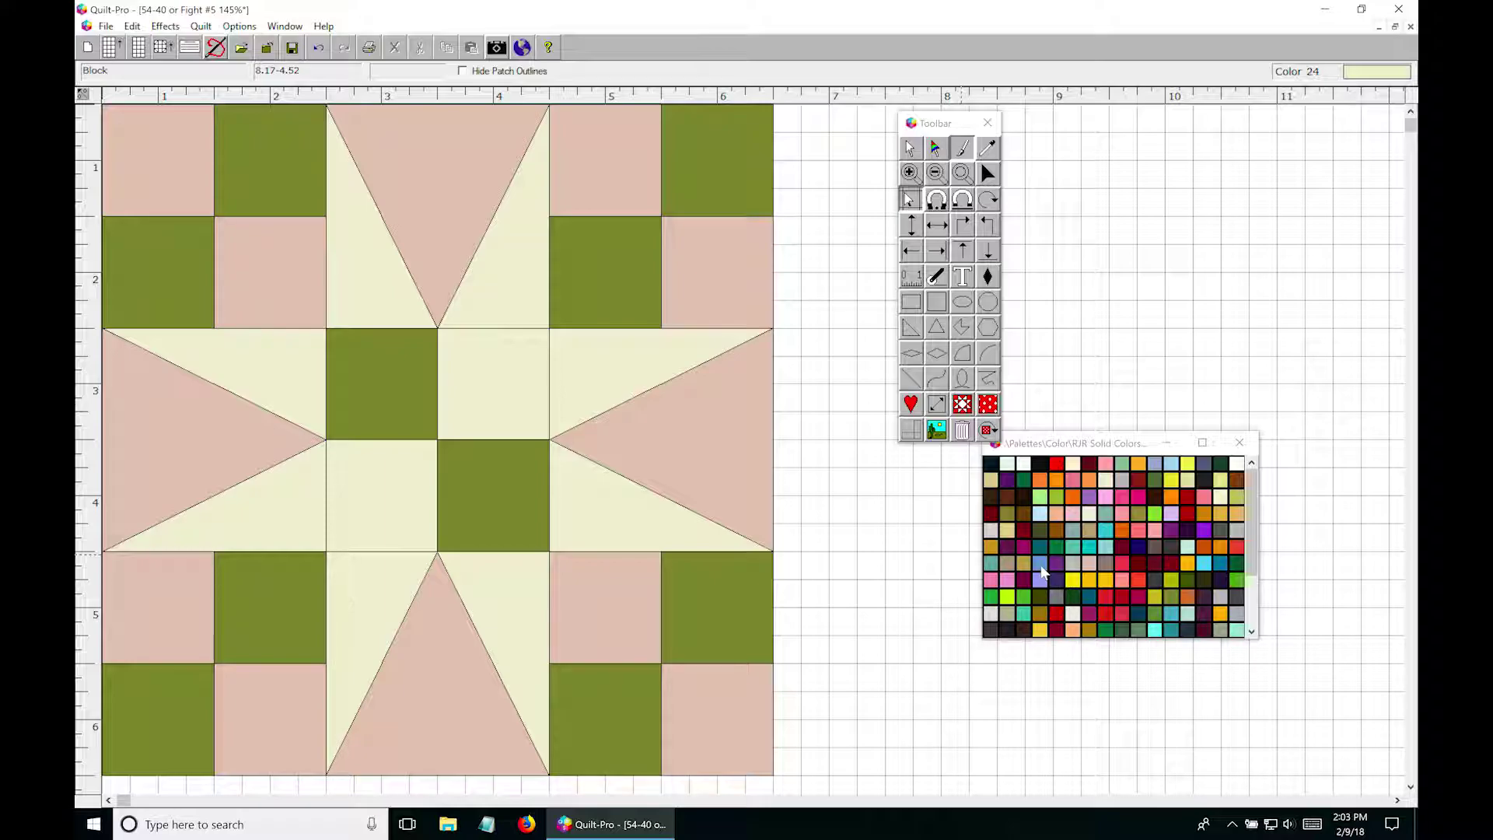
Look through the color palette files available to open, including Earth Tones.pal and Transitions.pal, without loading one
drag(1103, 443, 1059, 472)
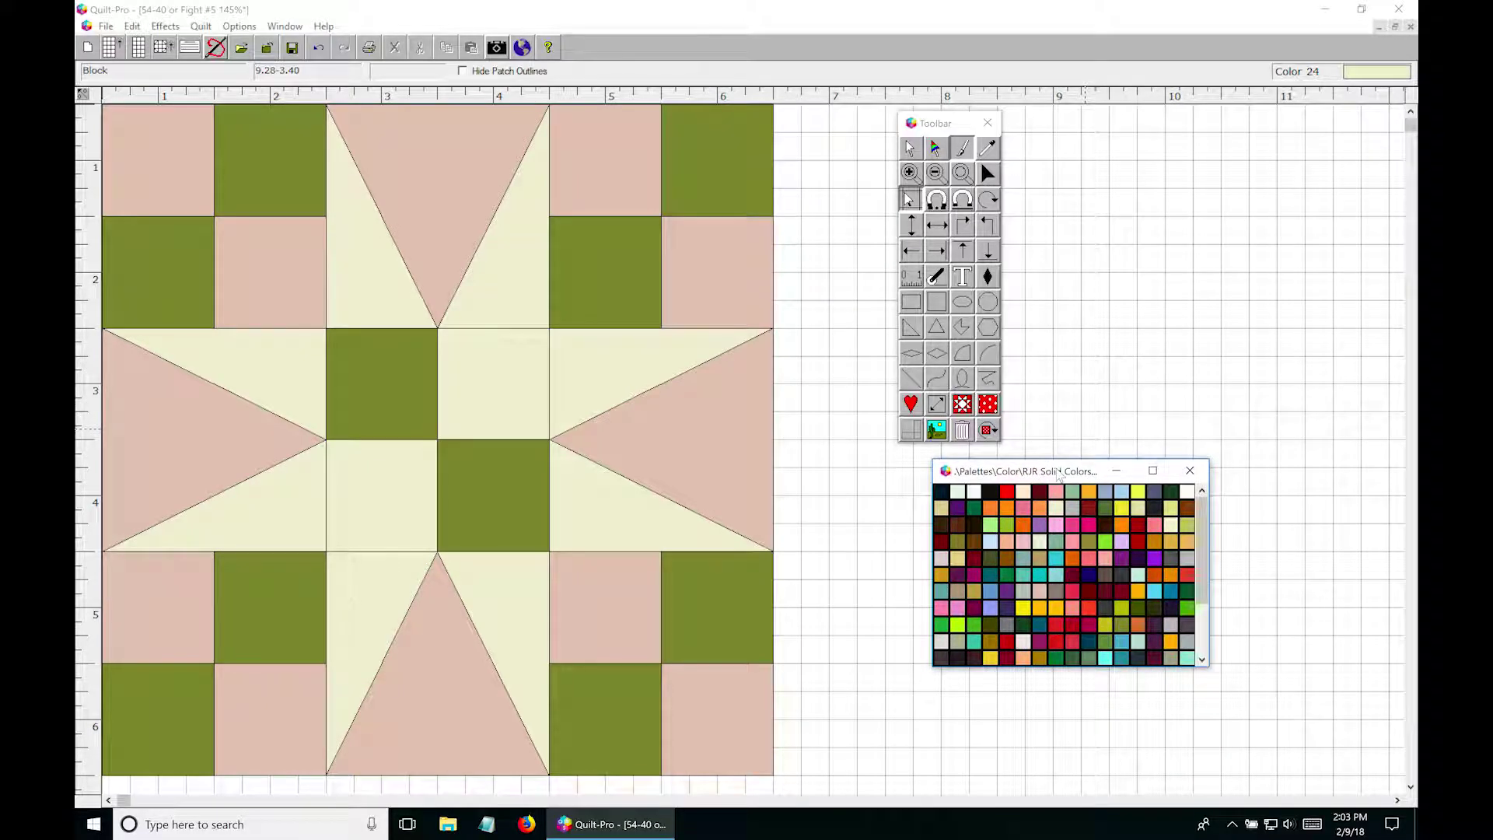
right_click(1058, 547)
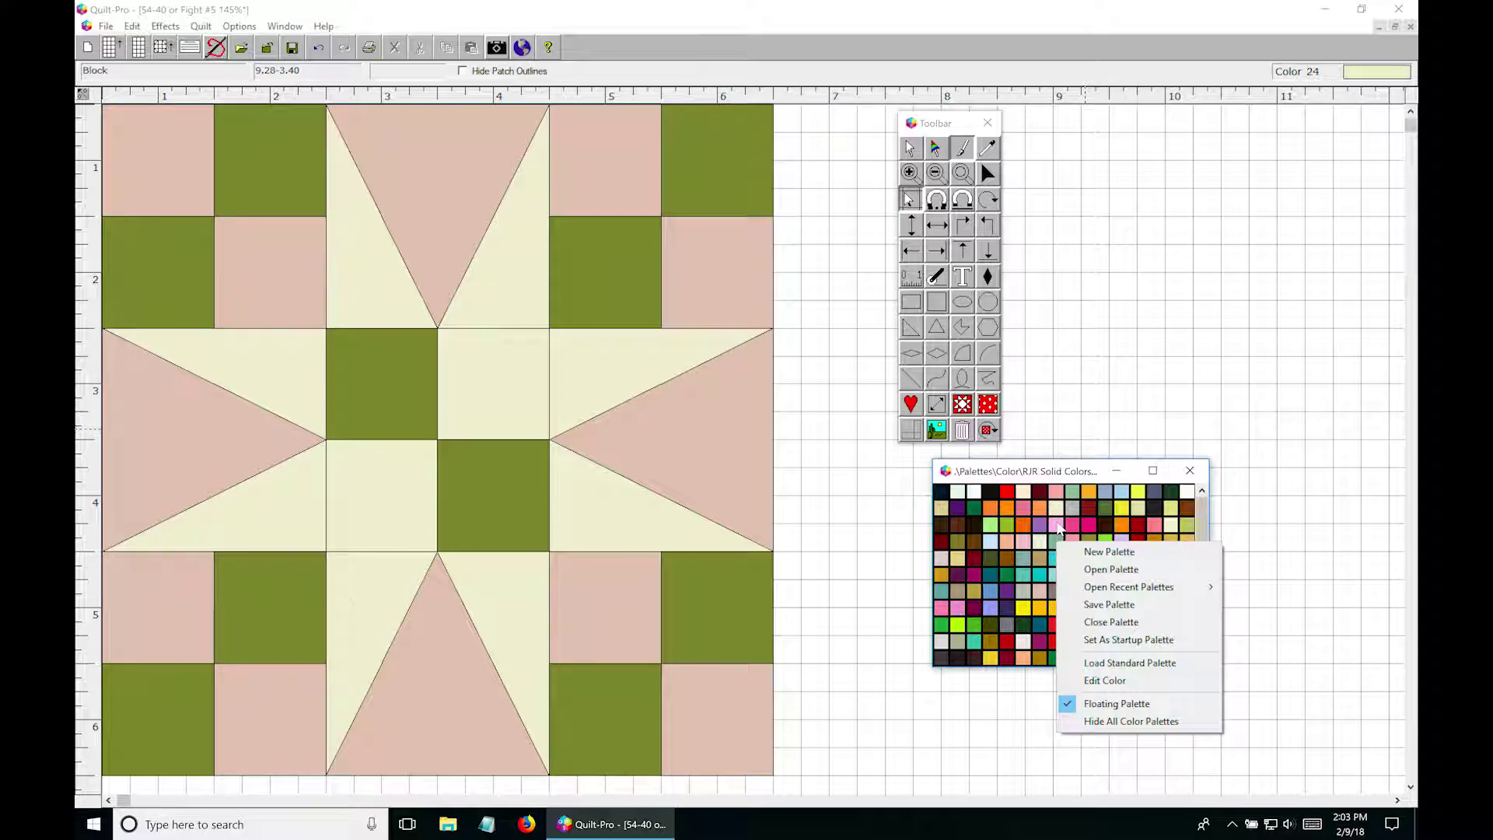
click(1096, 571)
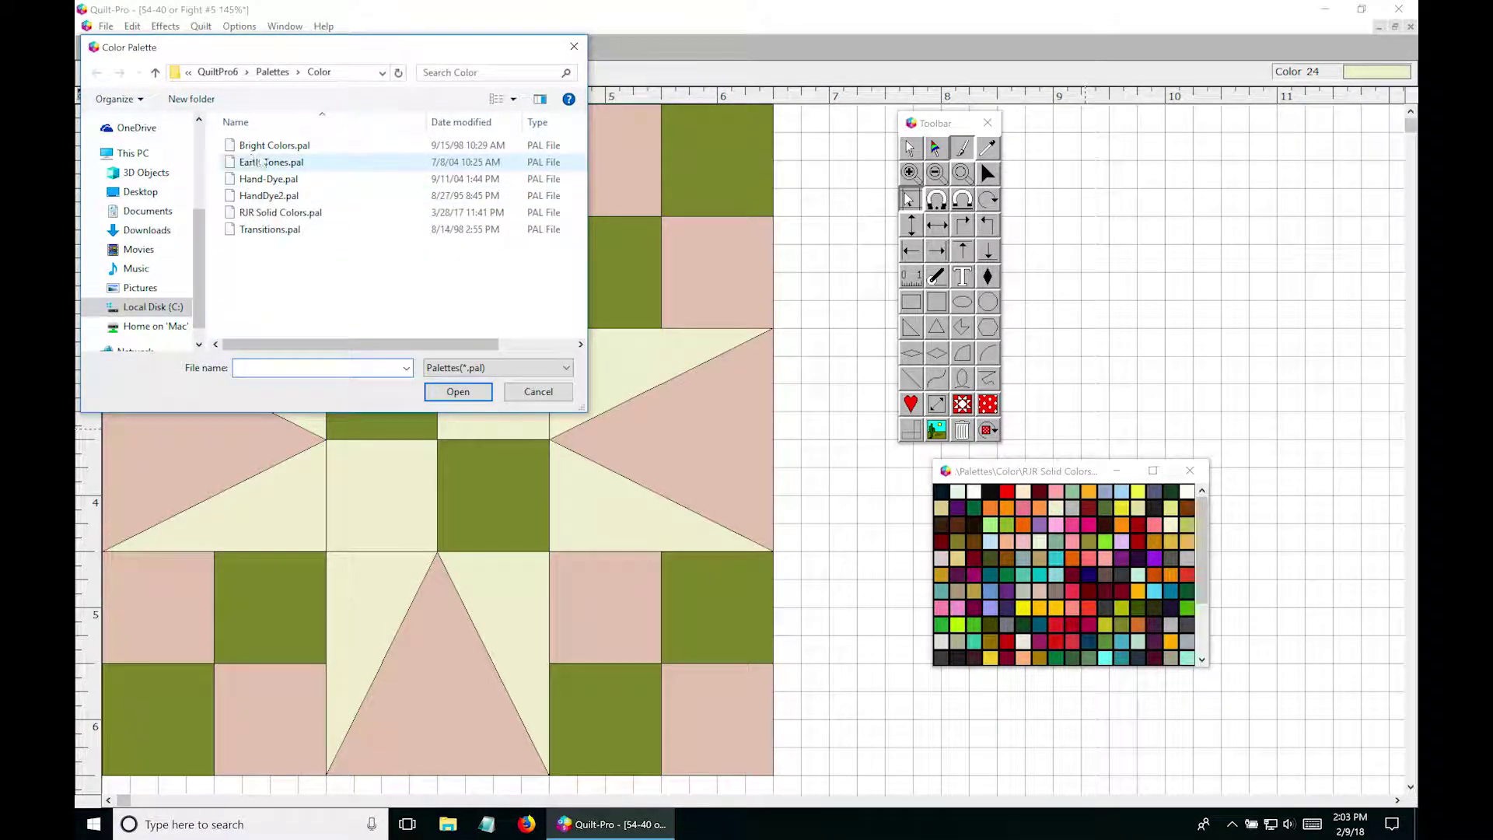
click(272, 163)
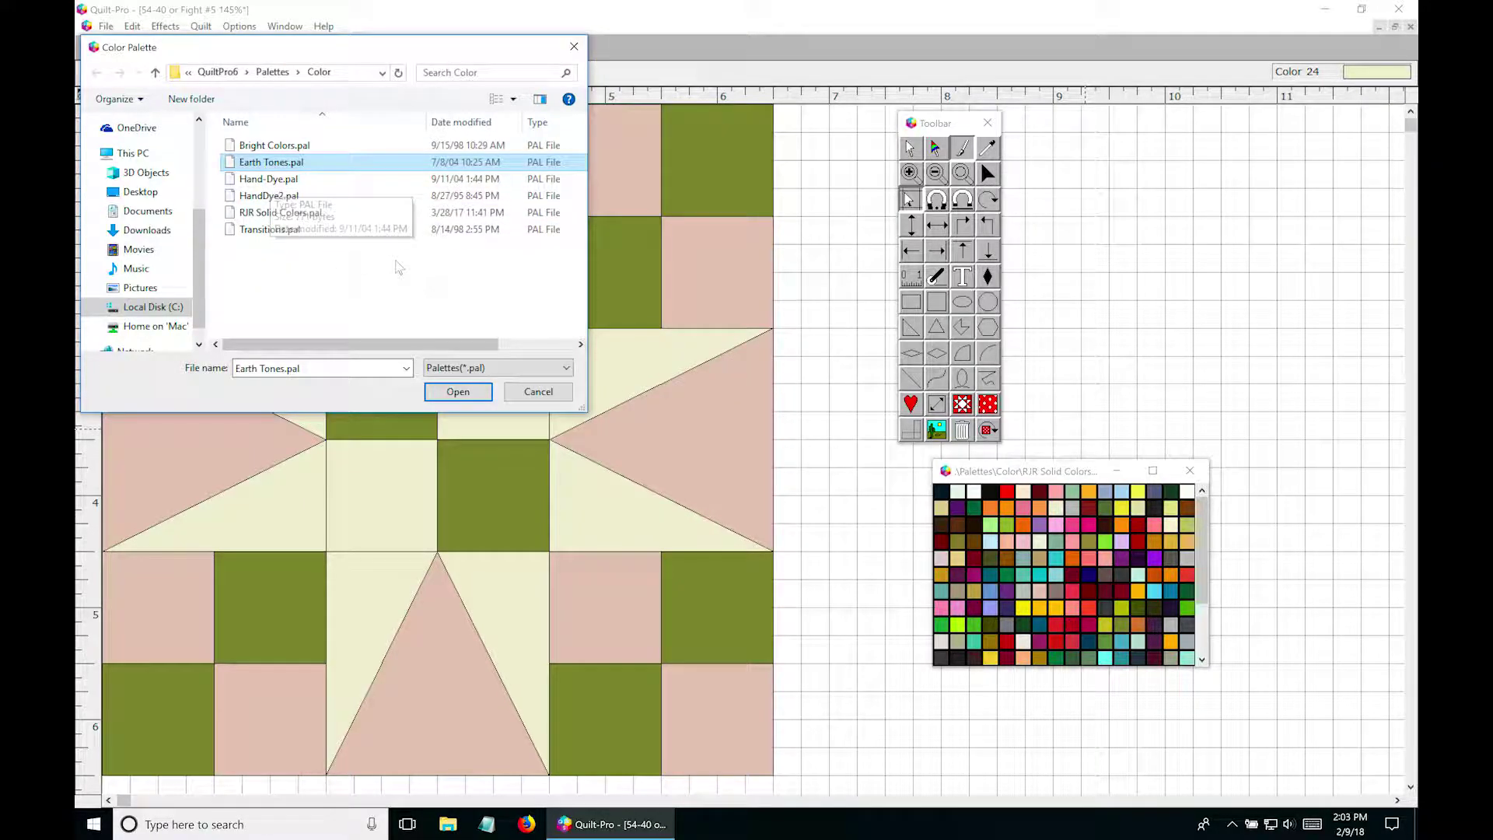
click(280, 231)
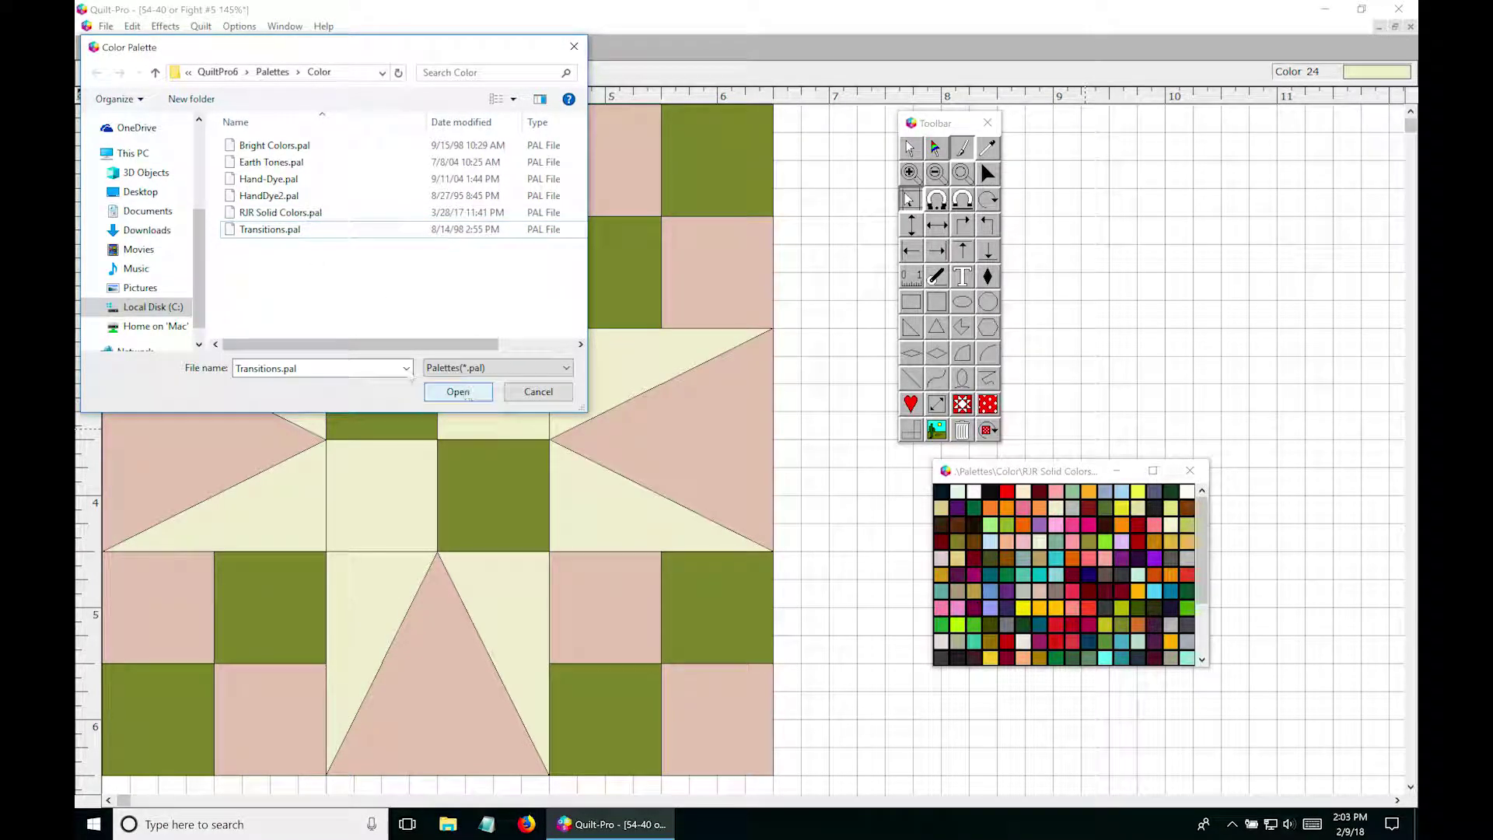
click(538, 391)
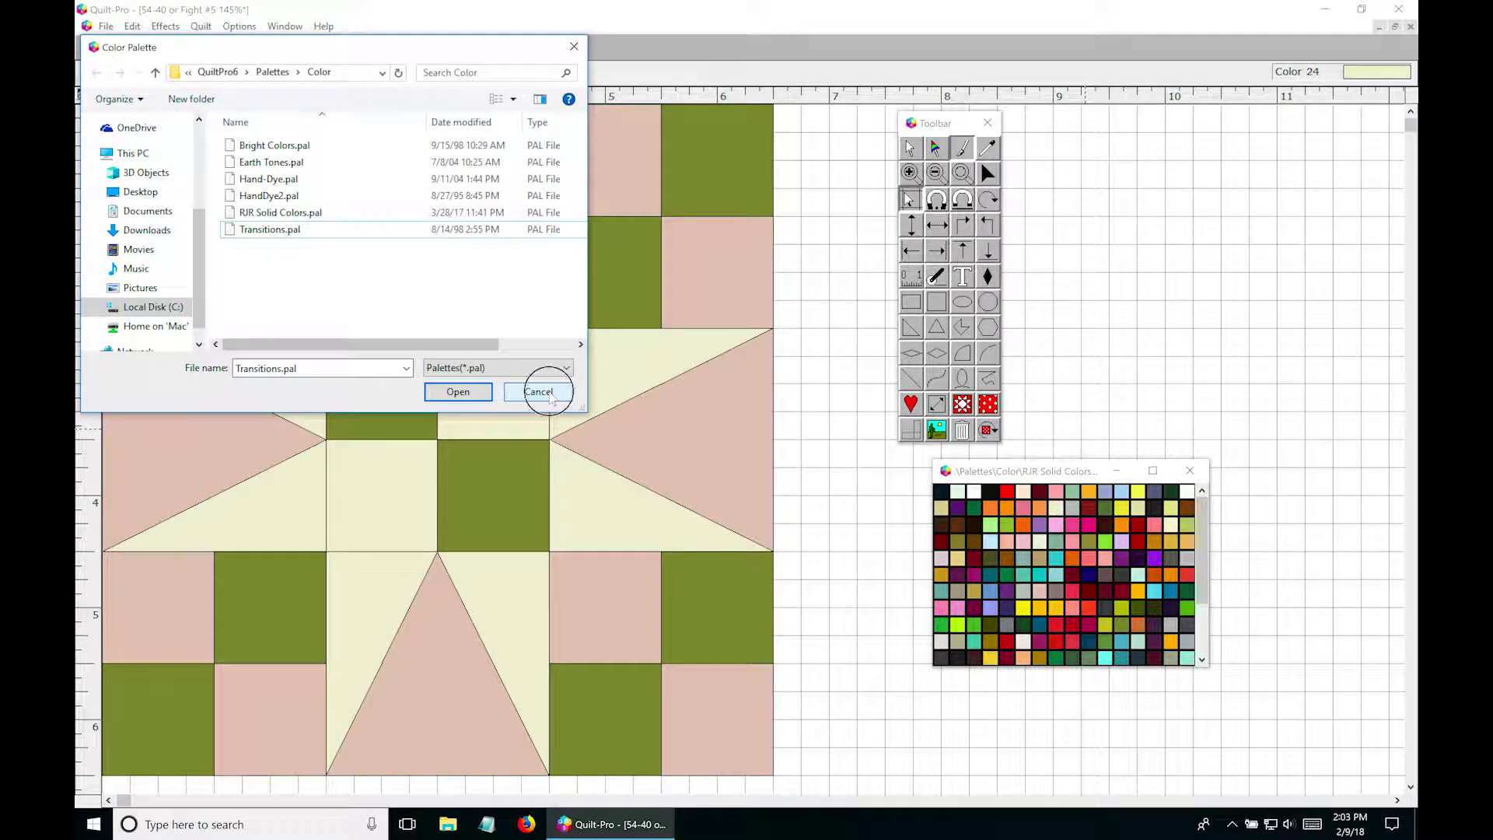
Open the fabric library and look through its color categories from the light purples to the browns, grays and blacks
click(909, 148)
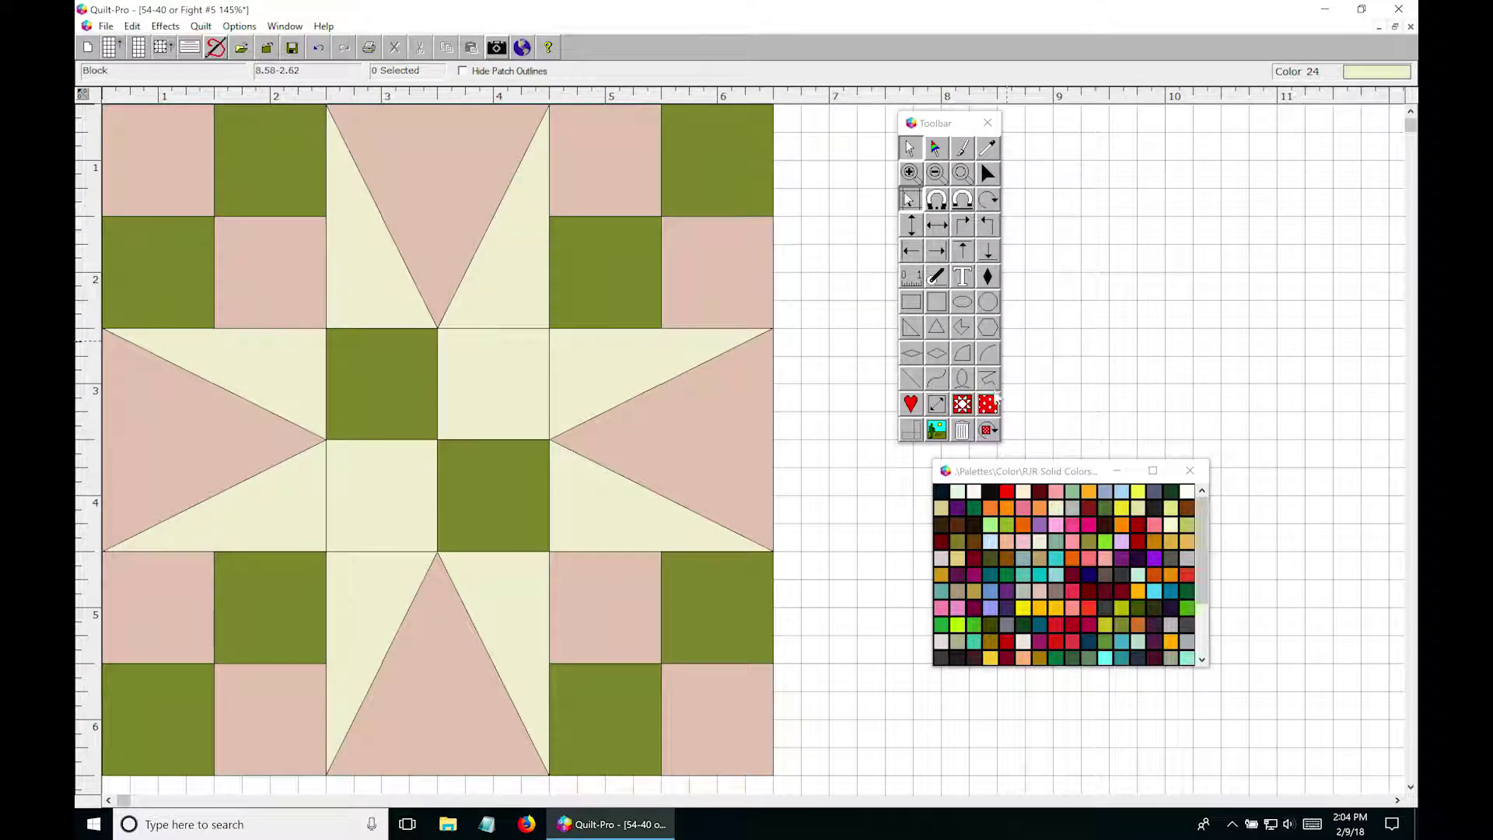
click(989, 406)
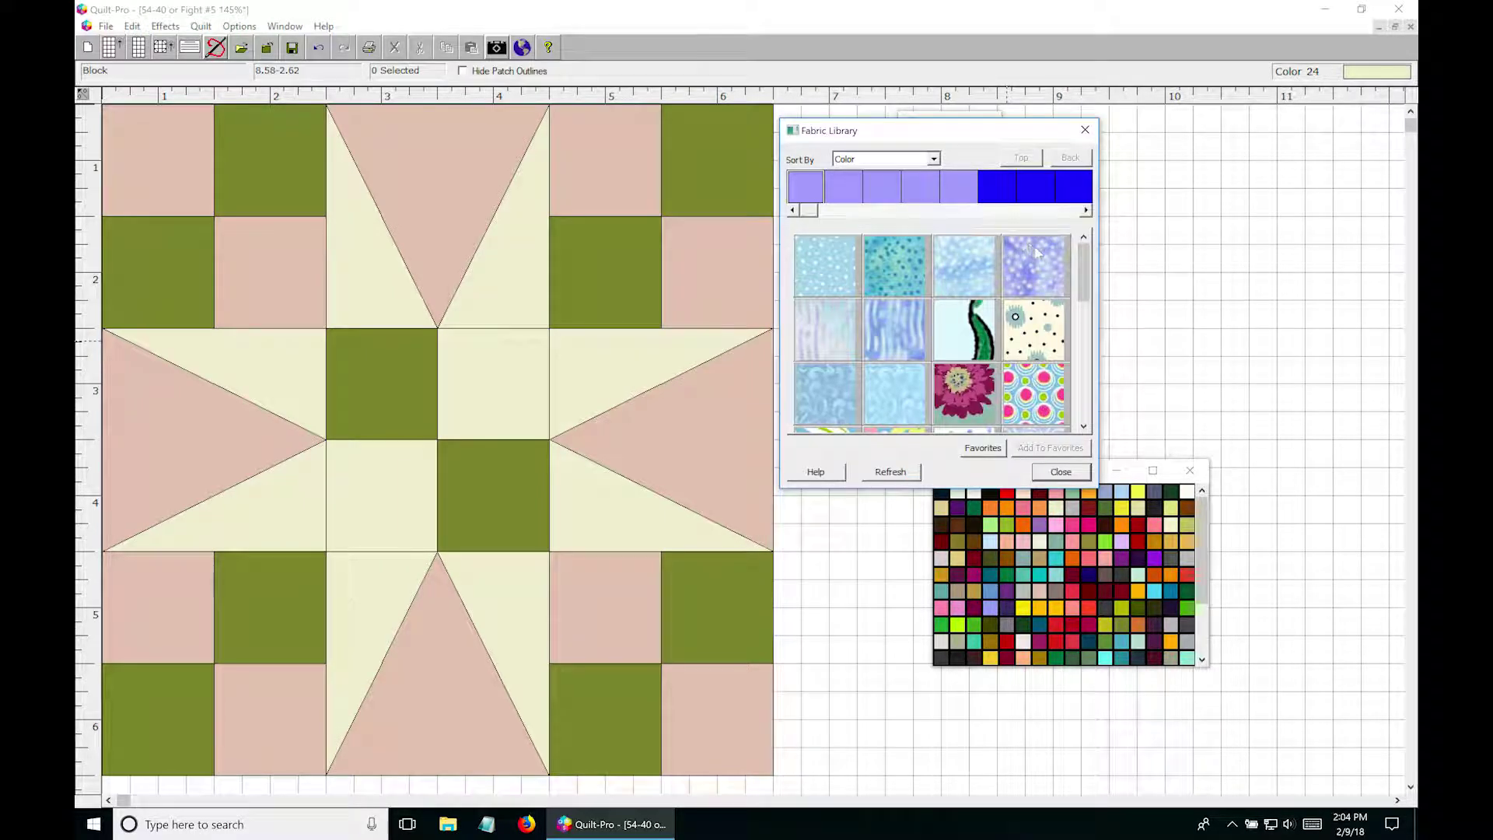
click(827, 213)
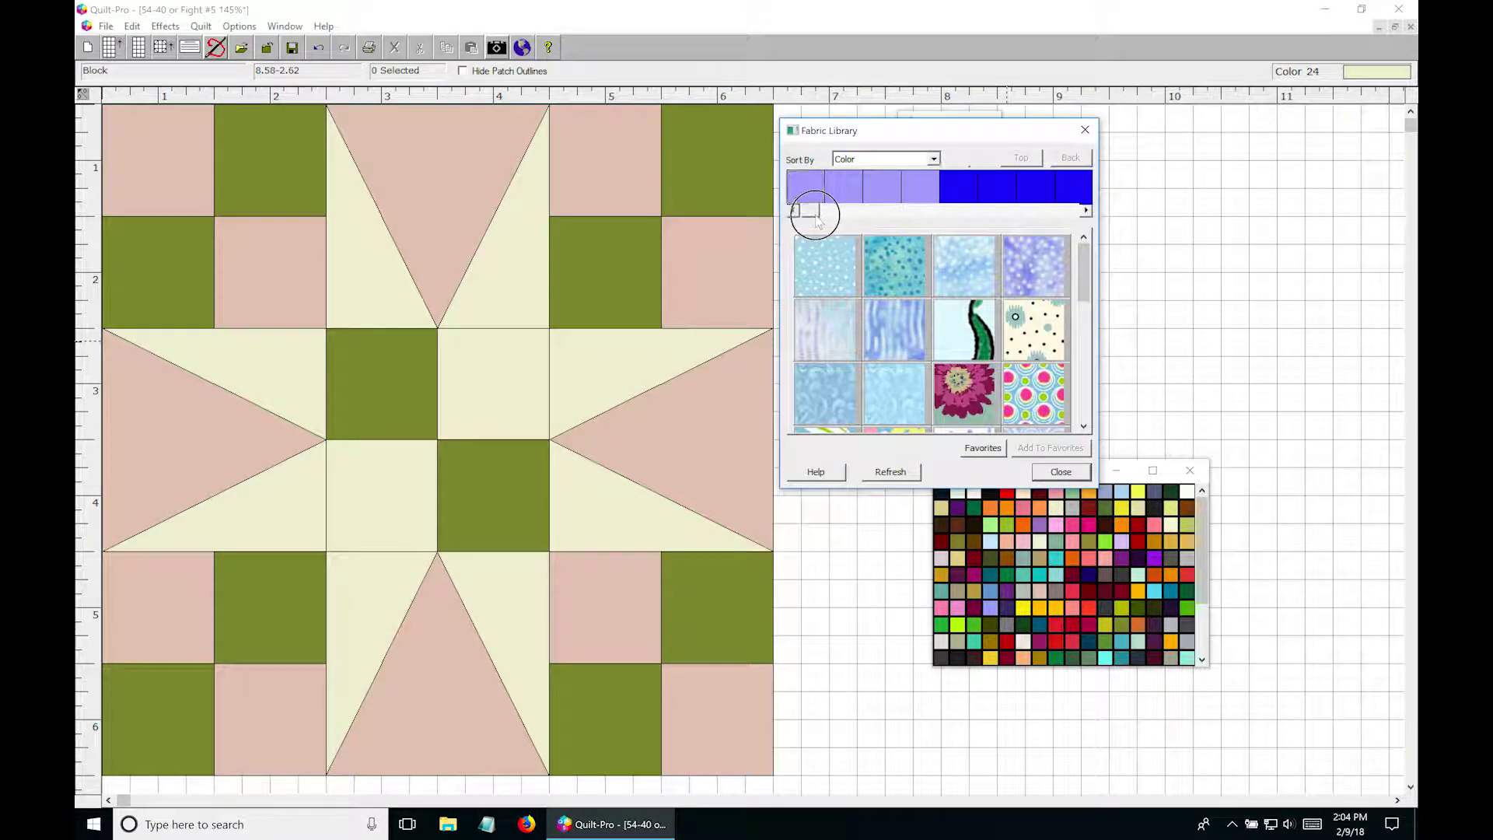
drag(828, 223, 812, 215)
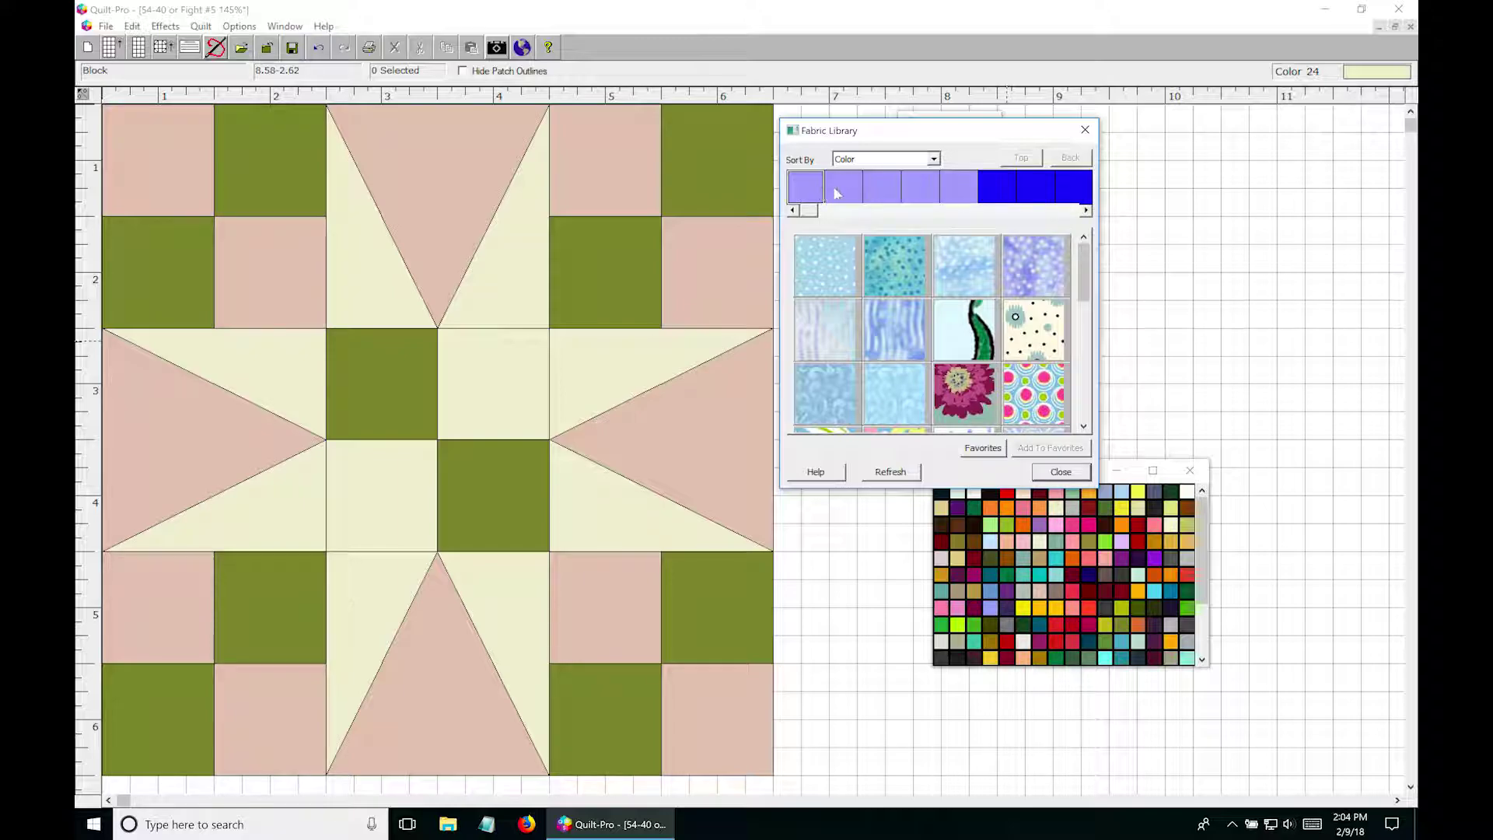
drag(813, 219, 1063, 222)
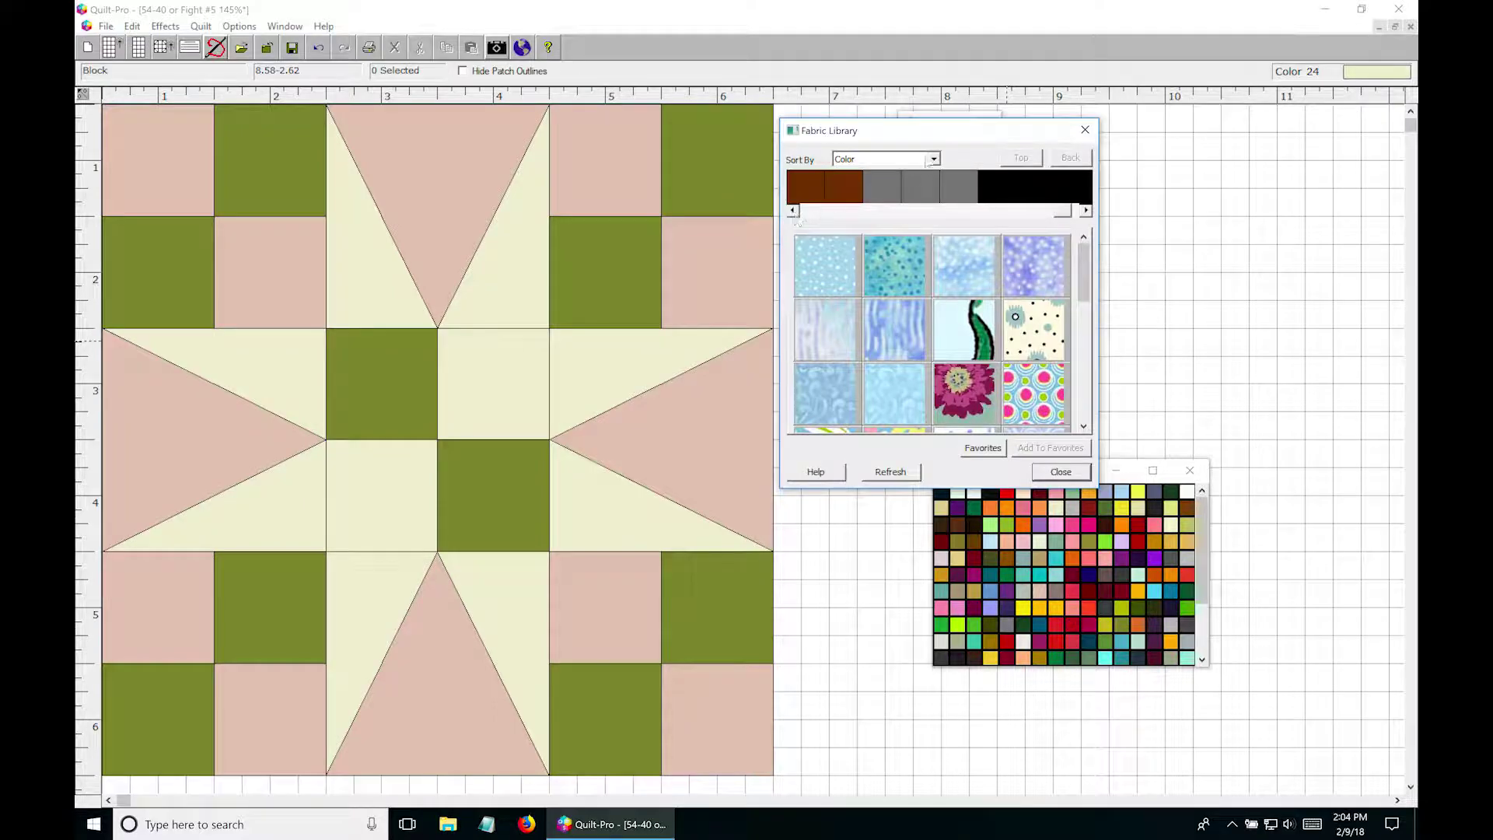
Browse the library's fabric folders sorted by Manufacturer and by My Fabrics
click(932, 159)
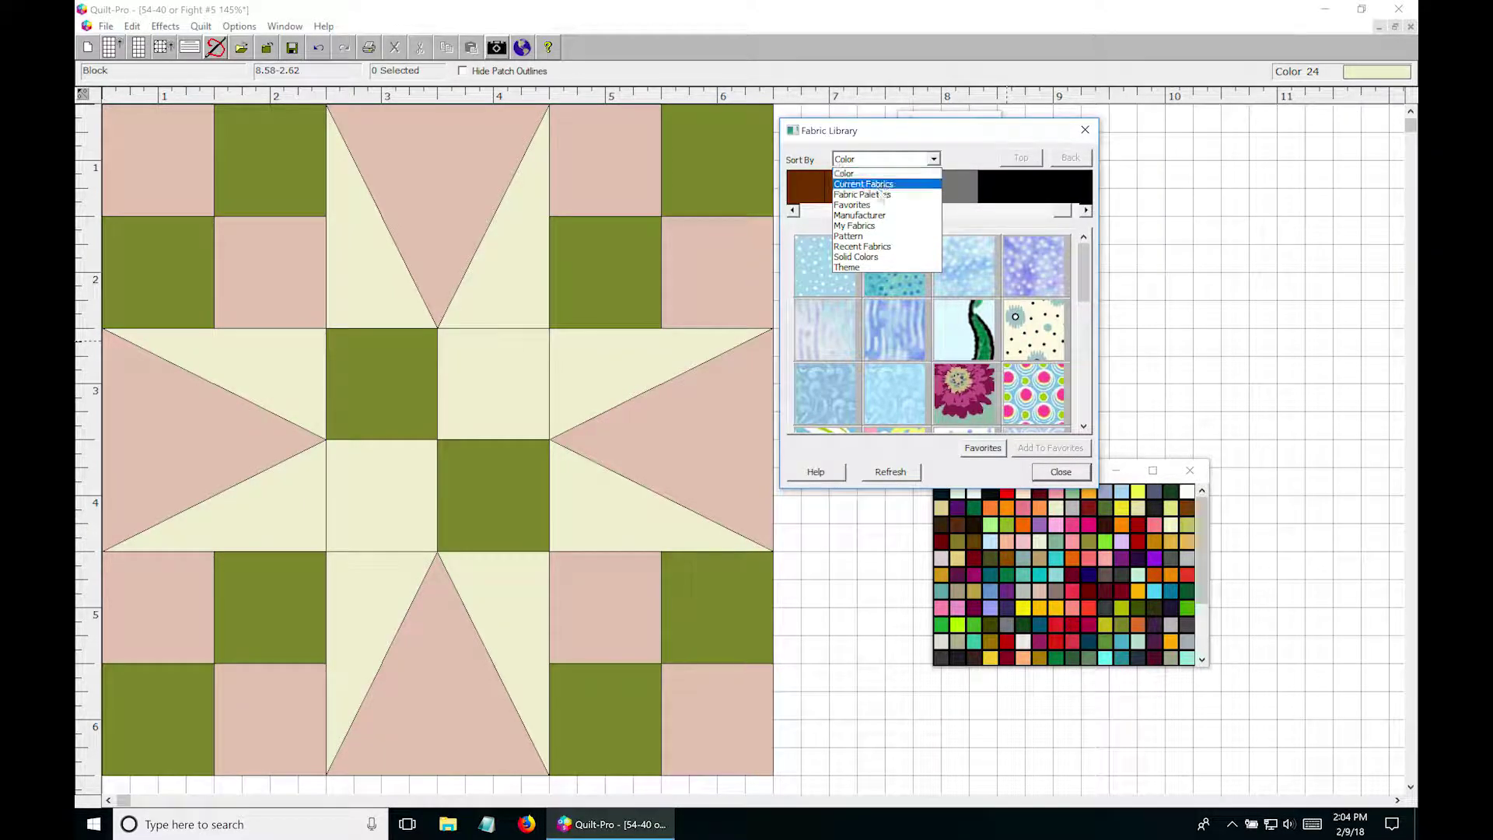
click(883, 217)
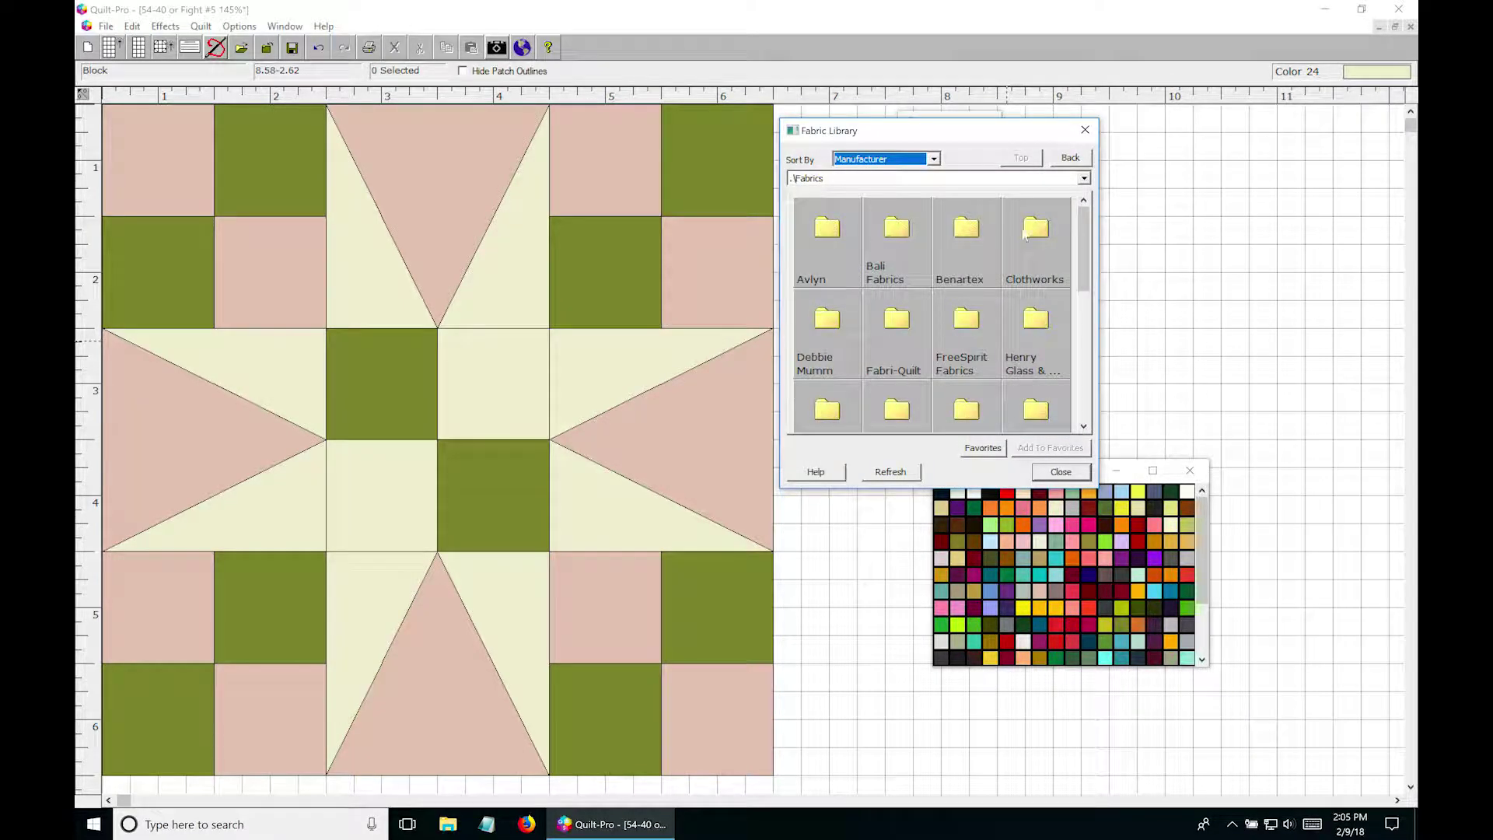
drag(1085, 251, 1080, 322)
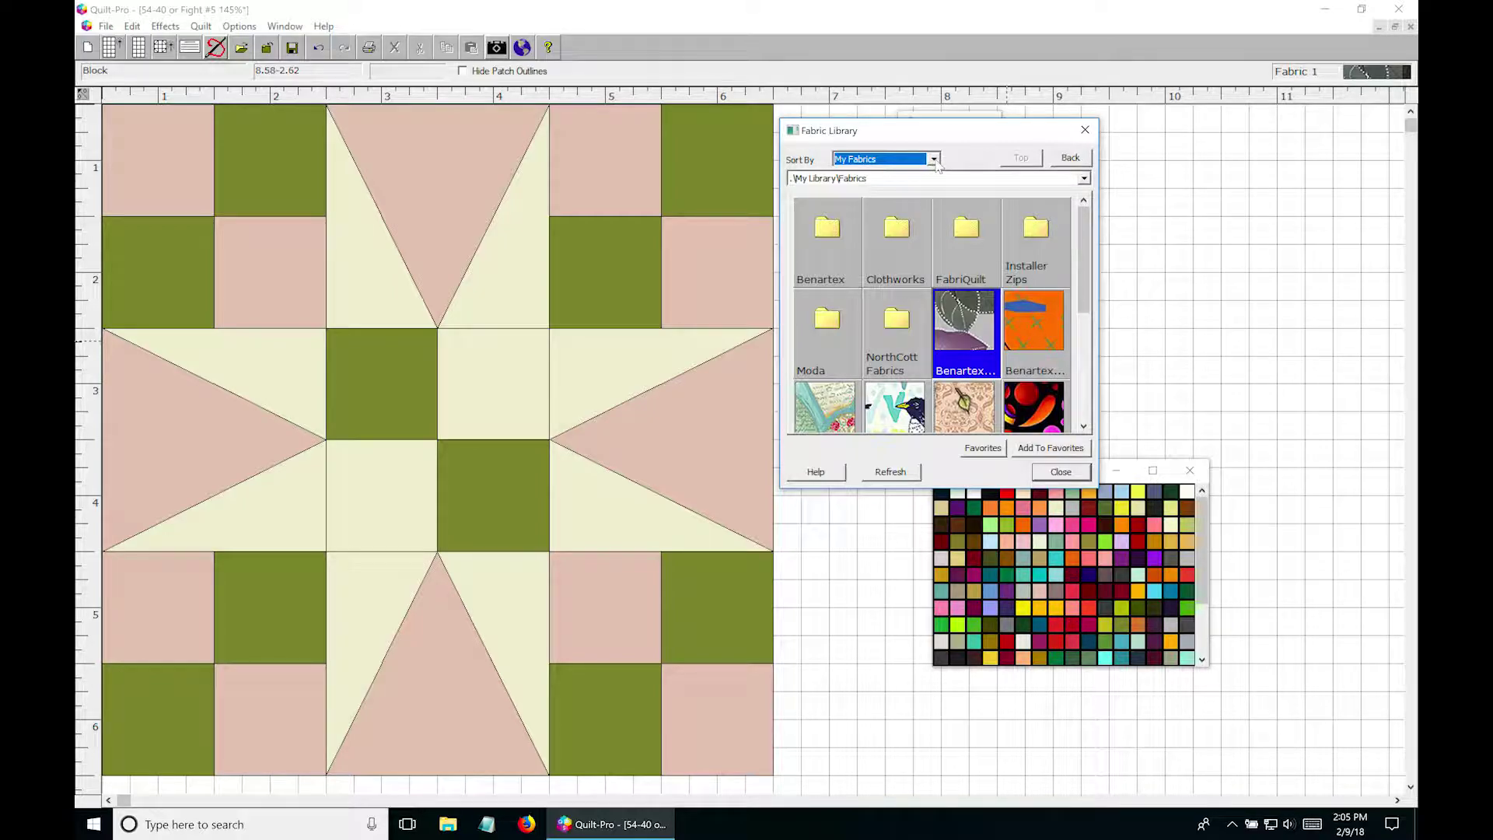
Sort the fabric library by Pattern and examine the fabrics of several pattern categories, such as leaf prints, geometrics and textures
click(935, 159)
click(855, 236)
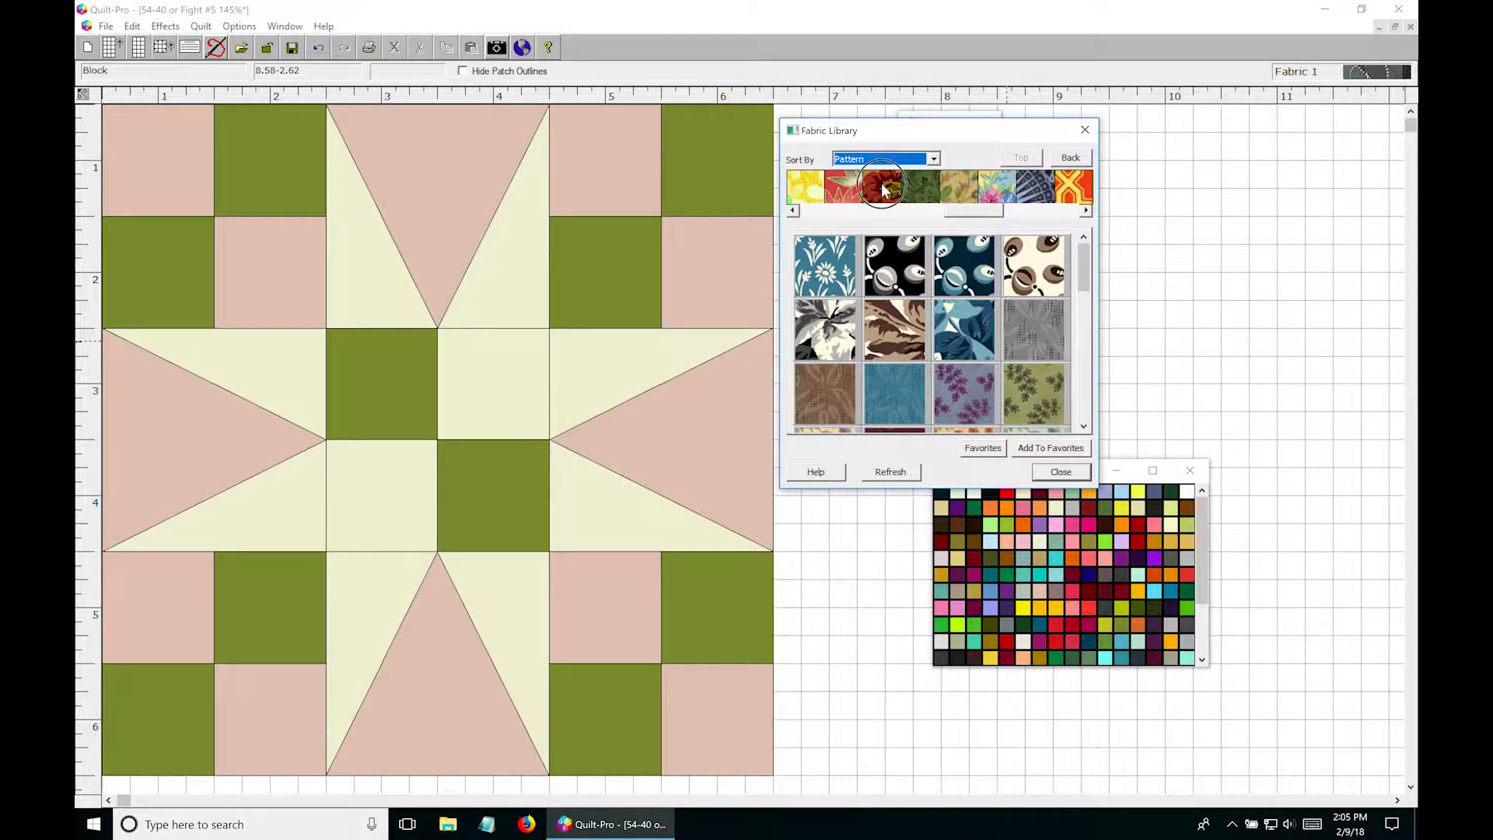
click(882, 187)
click(957, 191)
click(1074, 194)
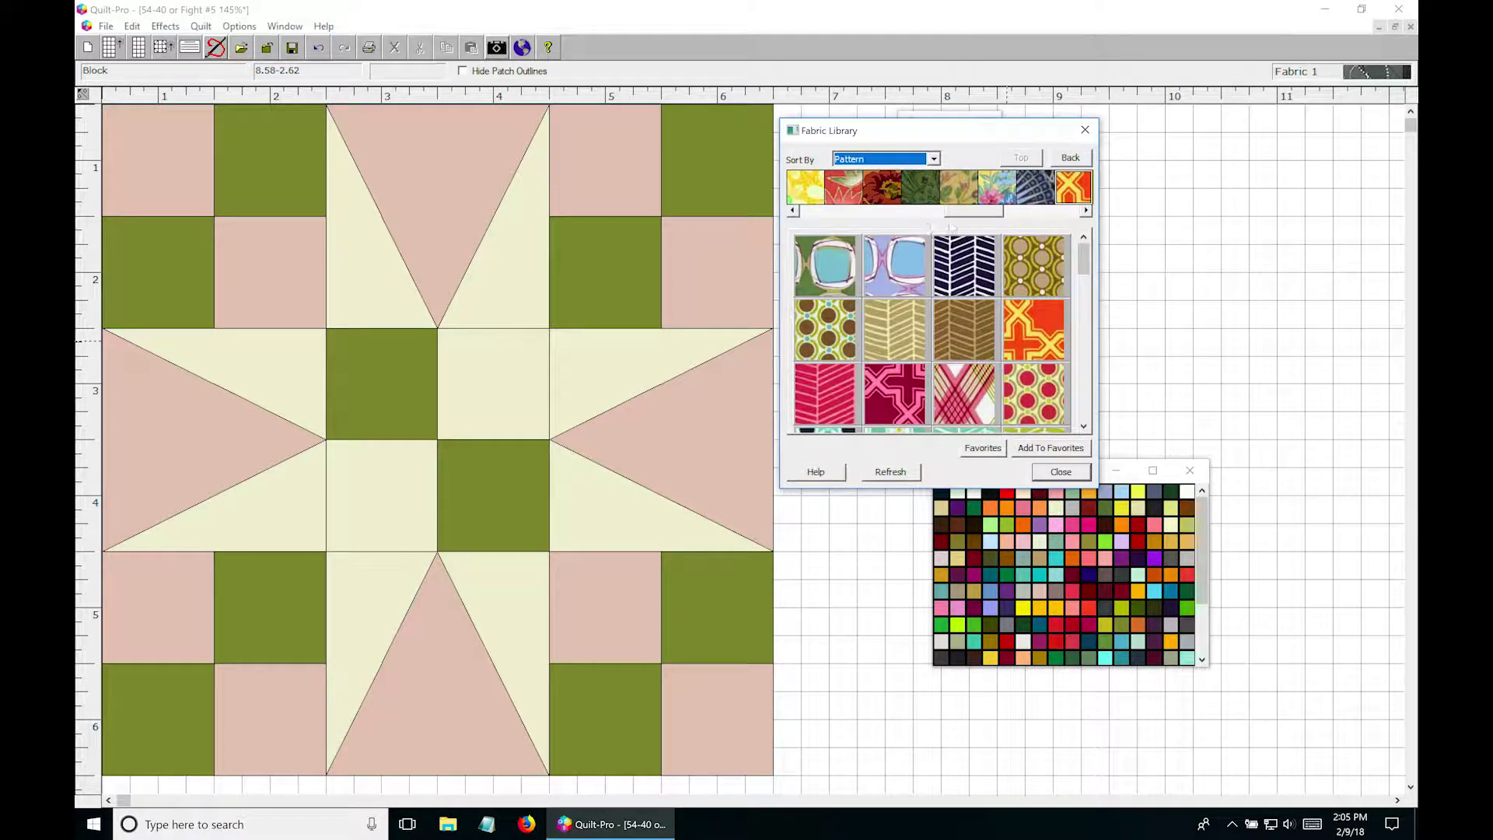
drag(966, 212, 1025, 221)
click(1032, 192)
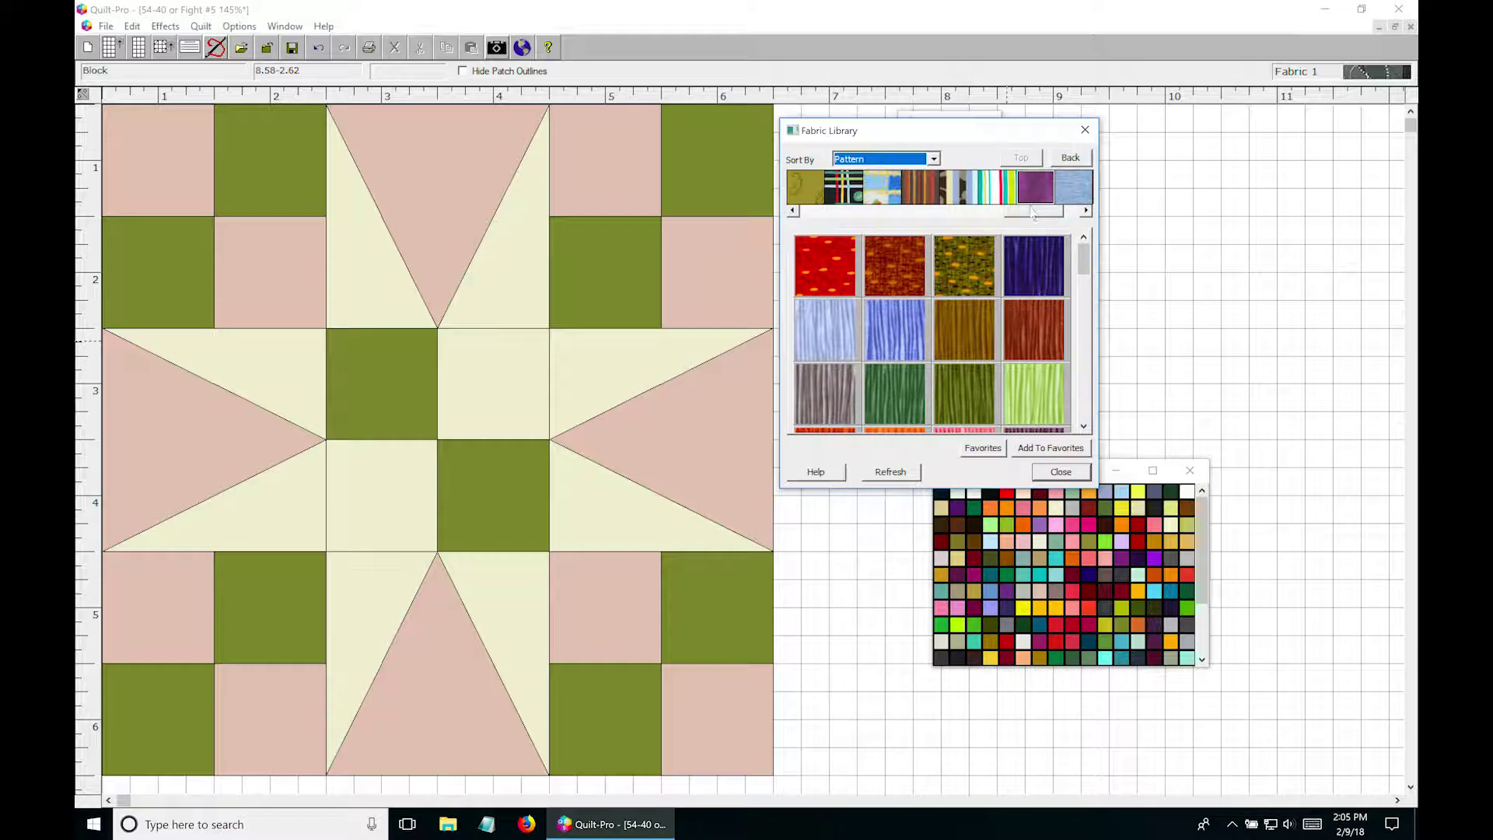
click(985, 198)
Sort the fabric library by Theme and pick the magenta flower fabric on teal from the Garden theme
click(932, 159)
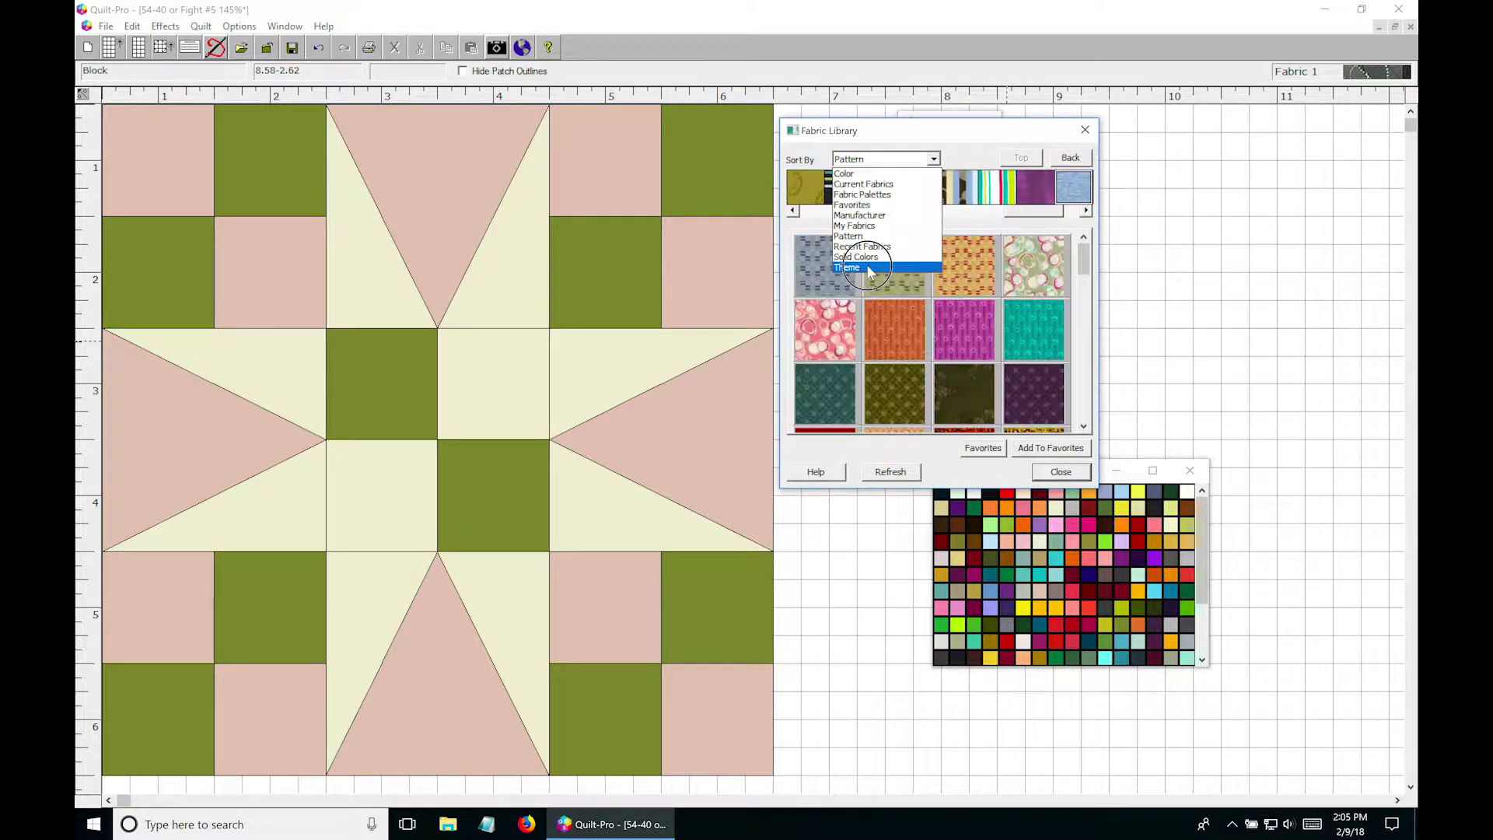
click(869, 271)
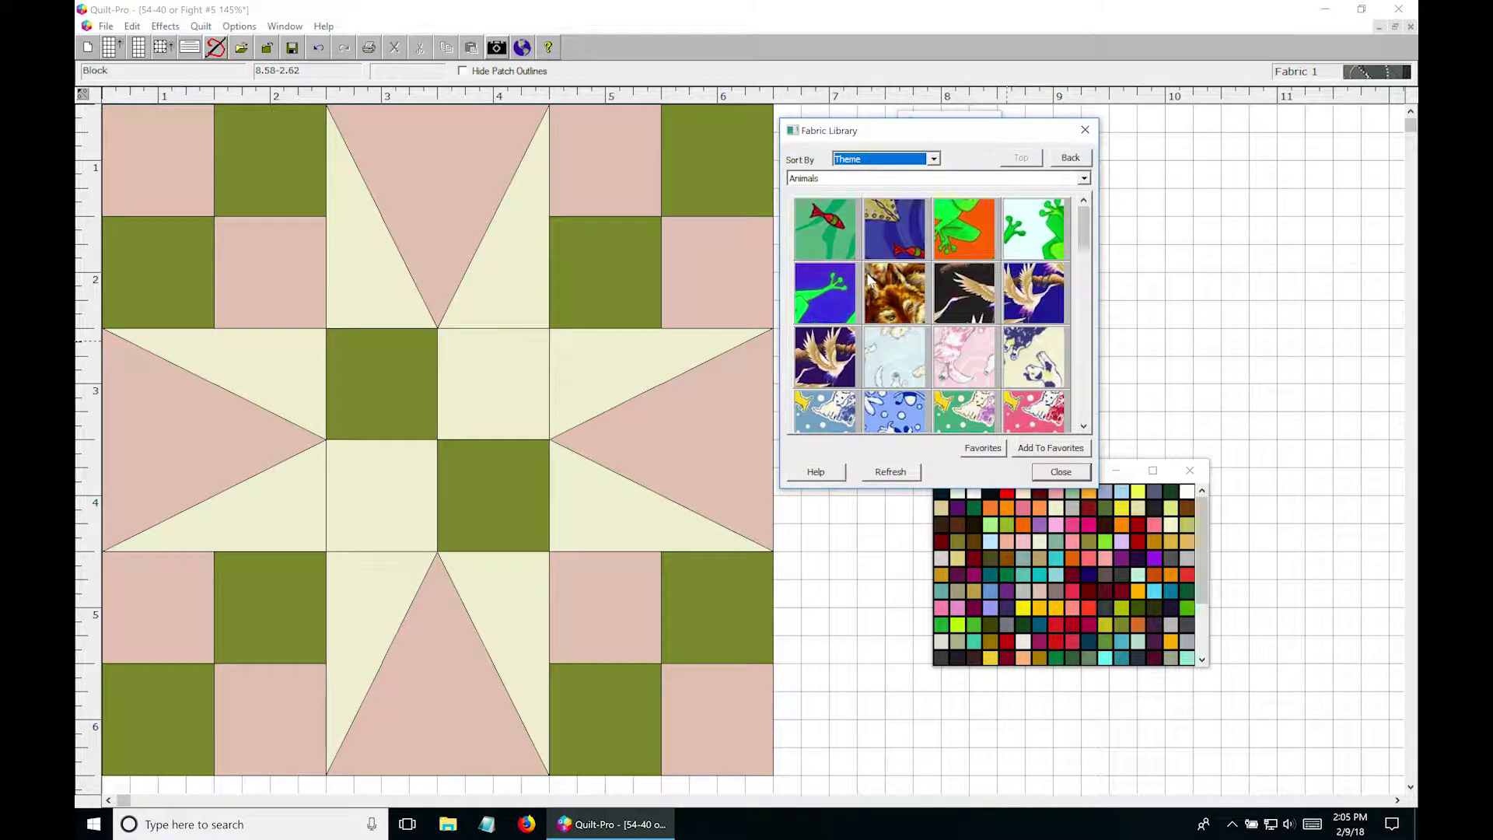
click(905, 179)
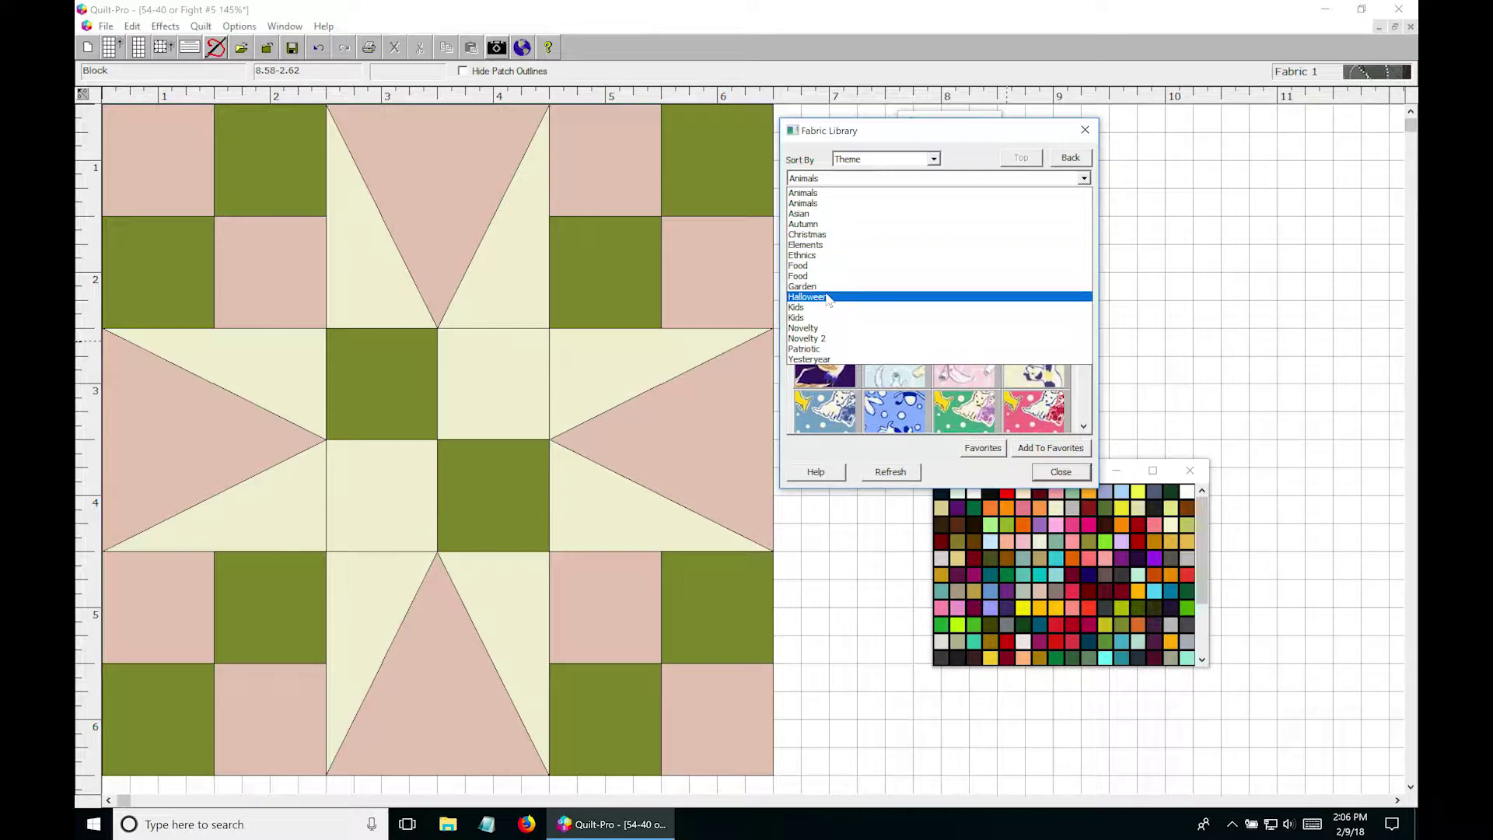
click(803, 286)
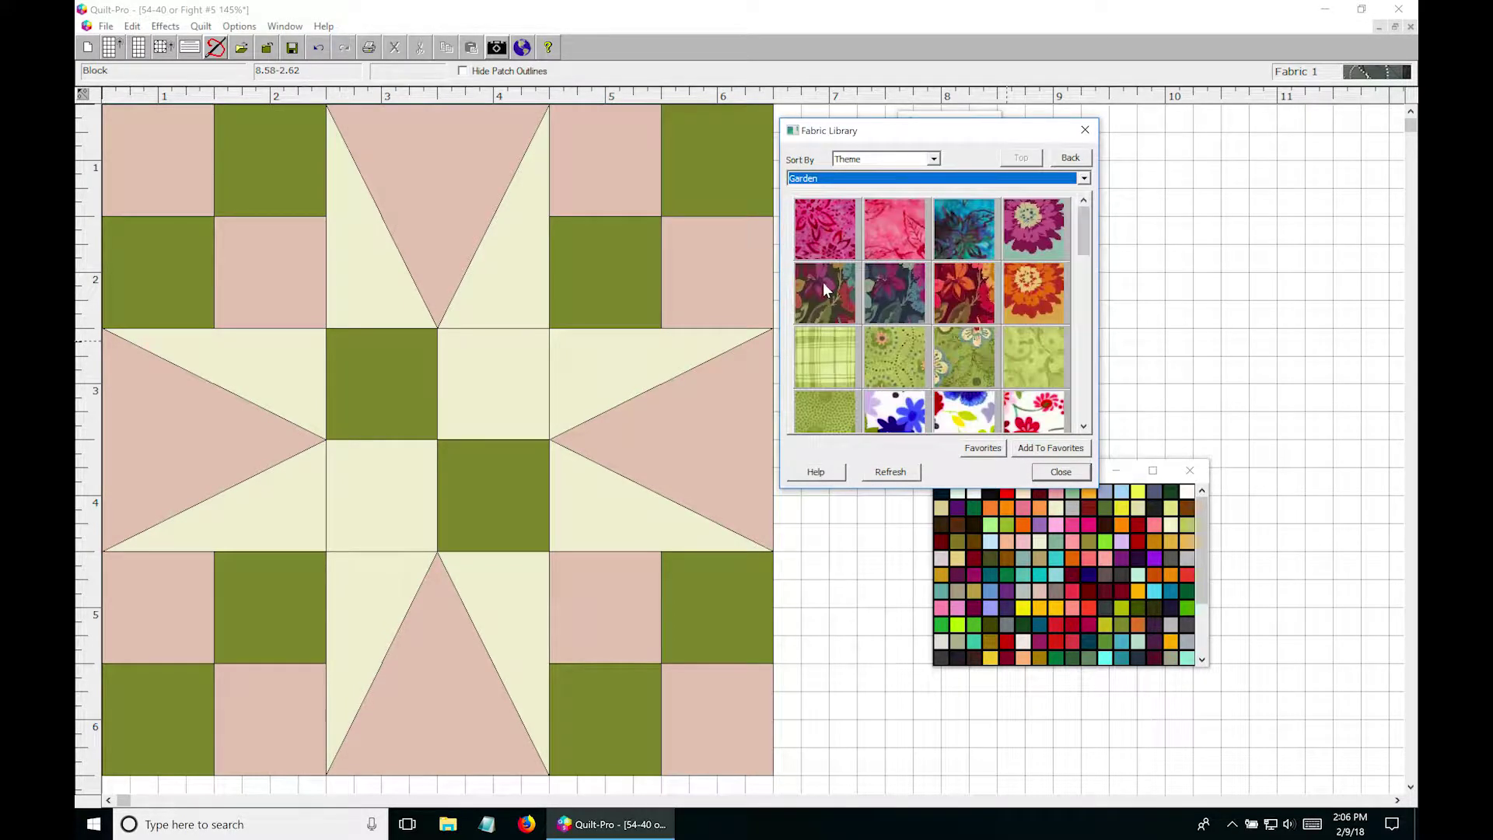
click(1032, 241)
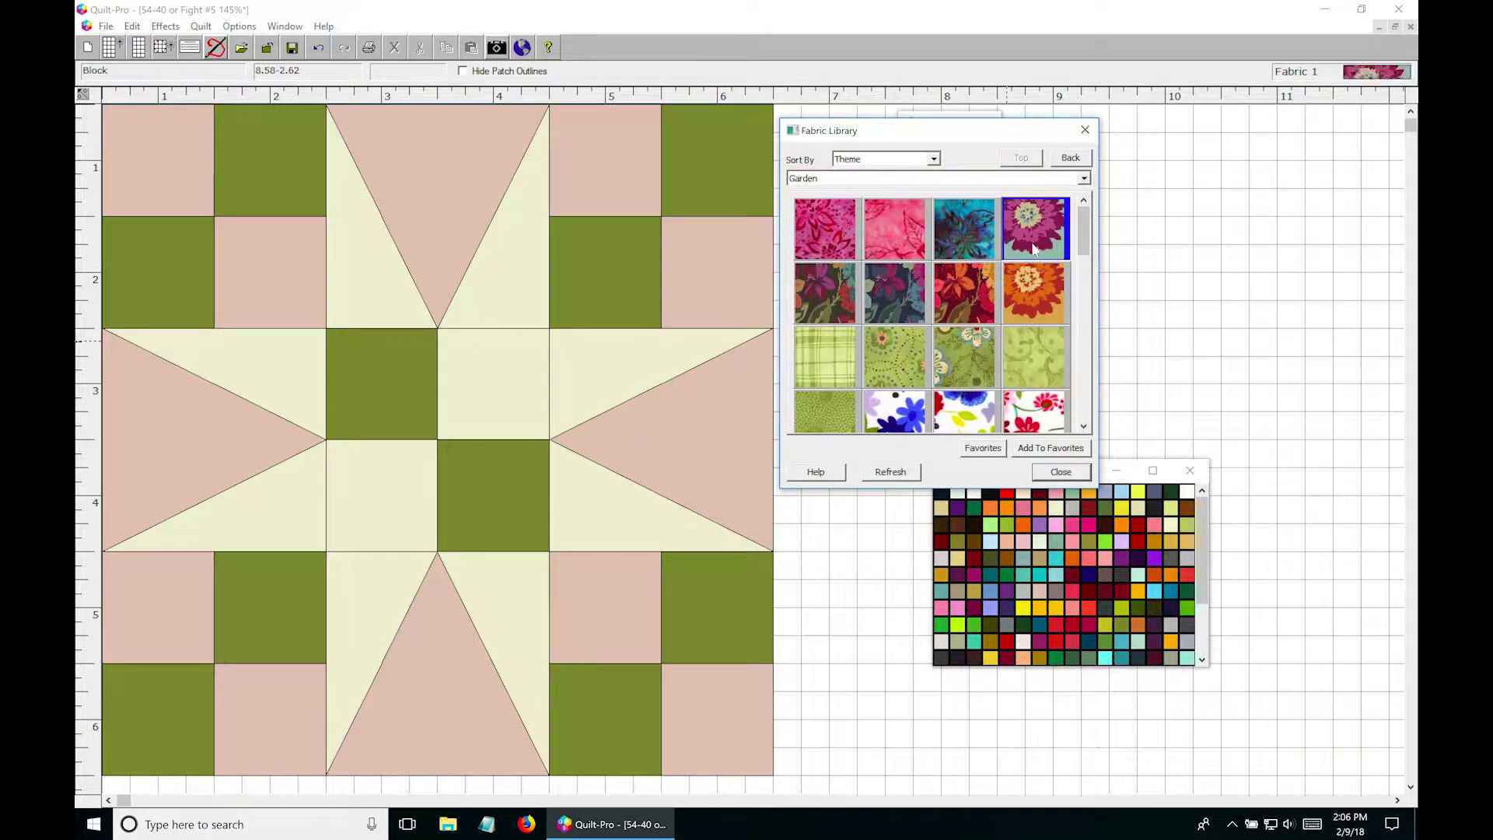
Move the fabric library off the toolbar and paint each of the eight cream star-point triangles with the magenta floral fabric
drag(985, 130, 1098, 234)
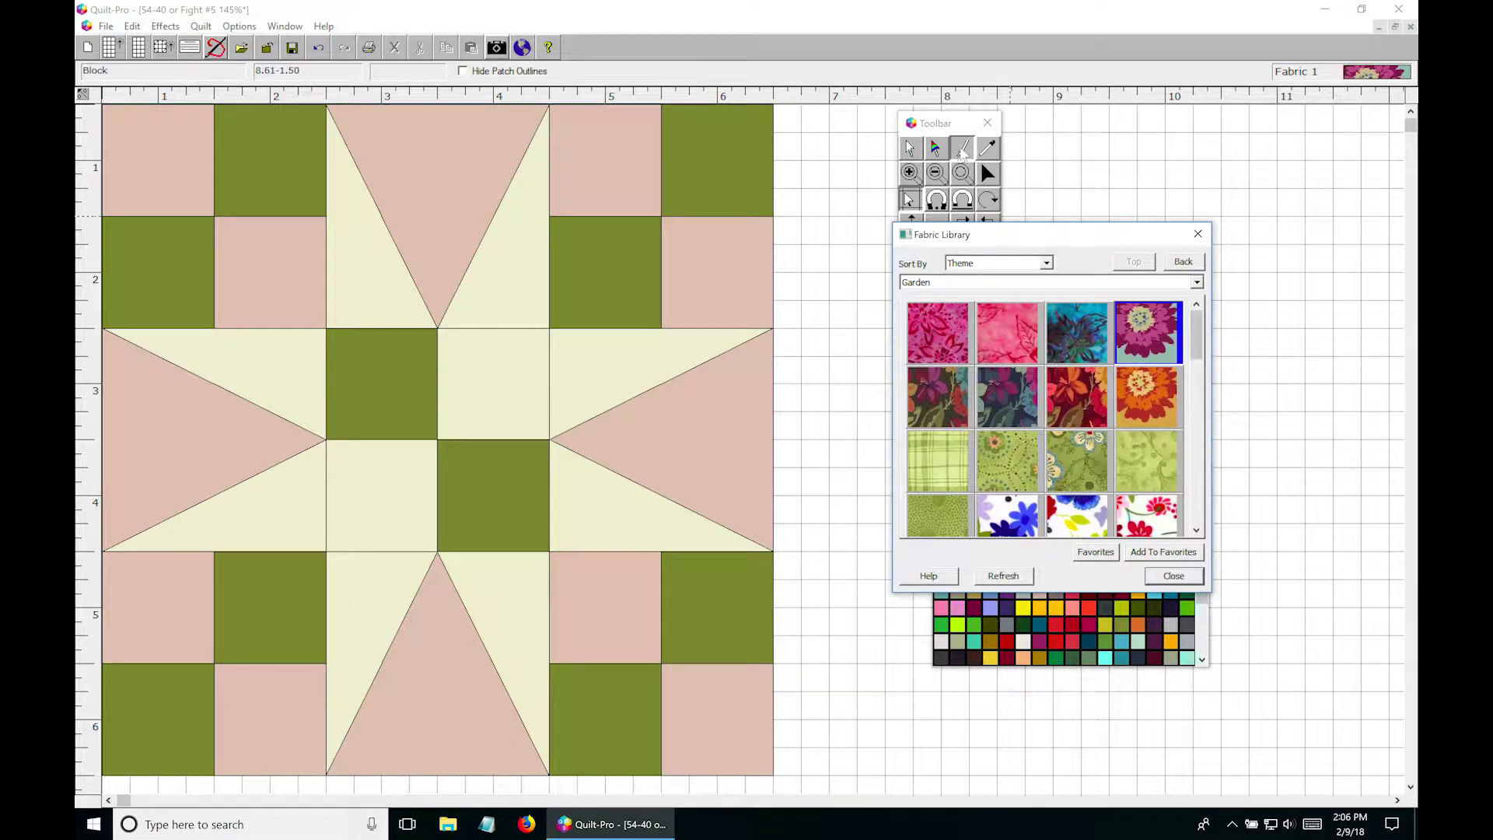
click(961, 150)
click(612, 362)
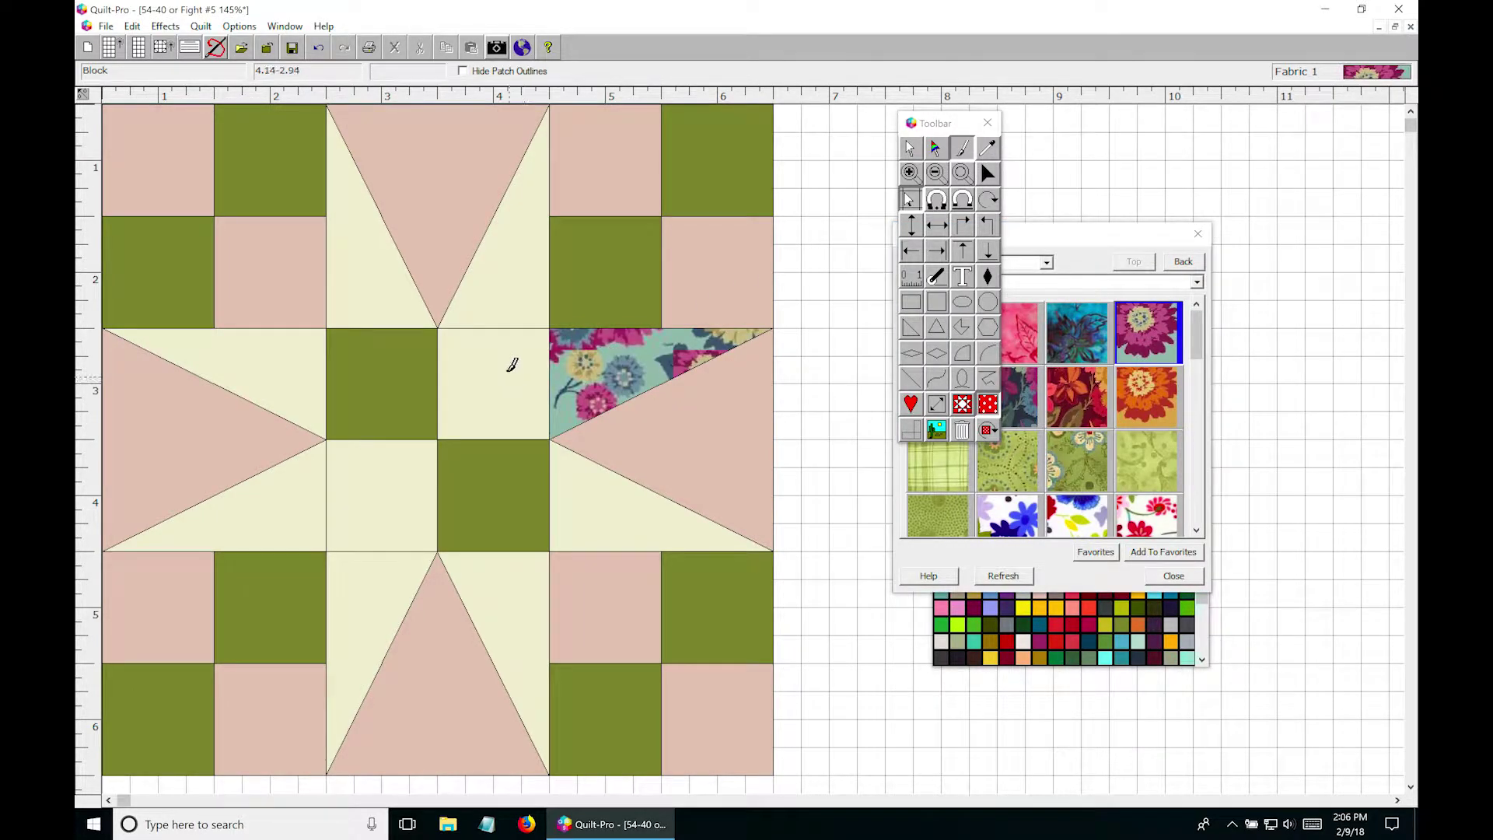
click(510, 281)
click(368, 281)
click(308, 353)
click(311, 509)
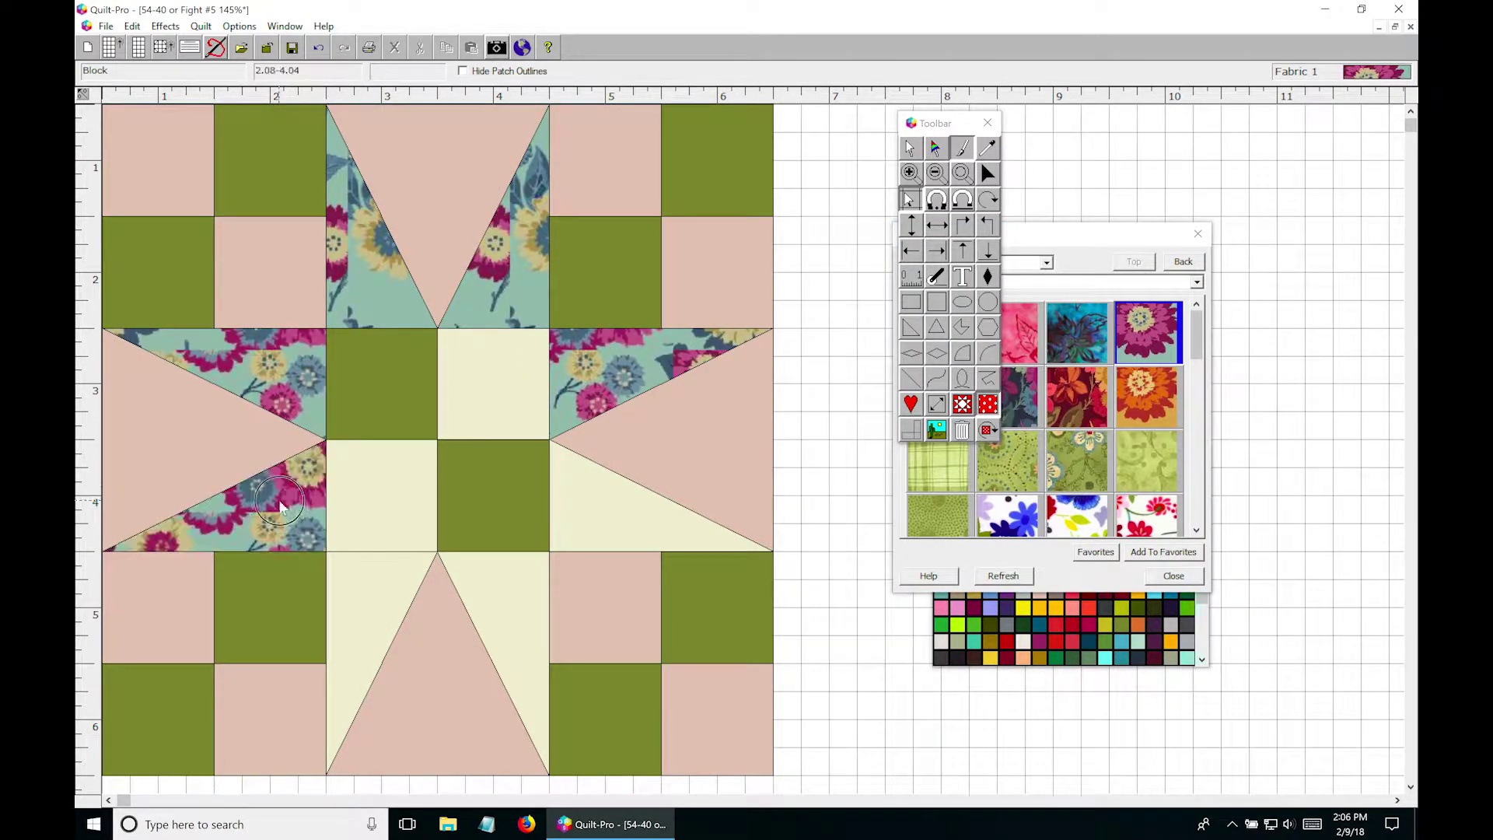
click(359, 574)
click(505, 589)
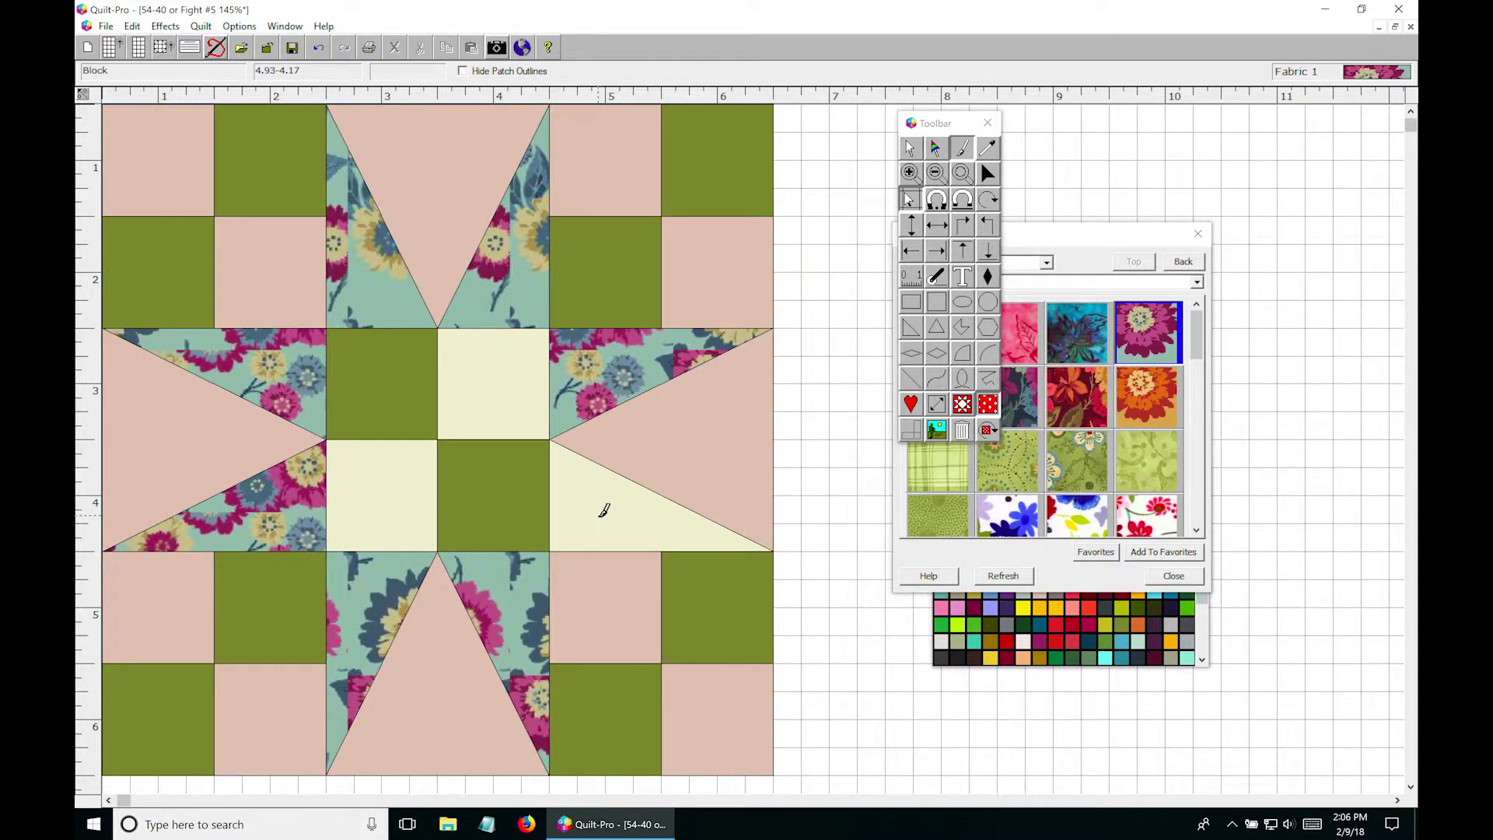
click(595, 510)
Select all pink patches by color, sort the fabric library by Color and show the first cream category
click(935, 148)
click(688, 285)
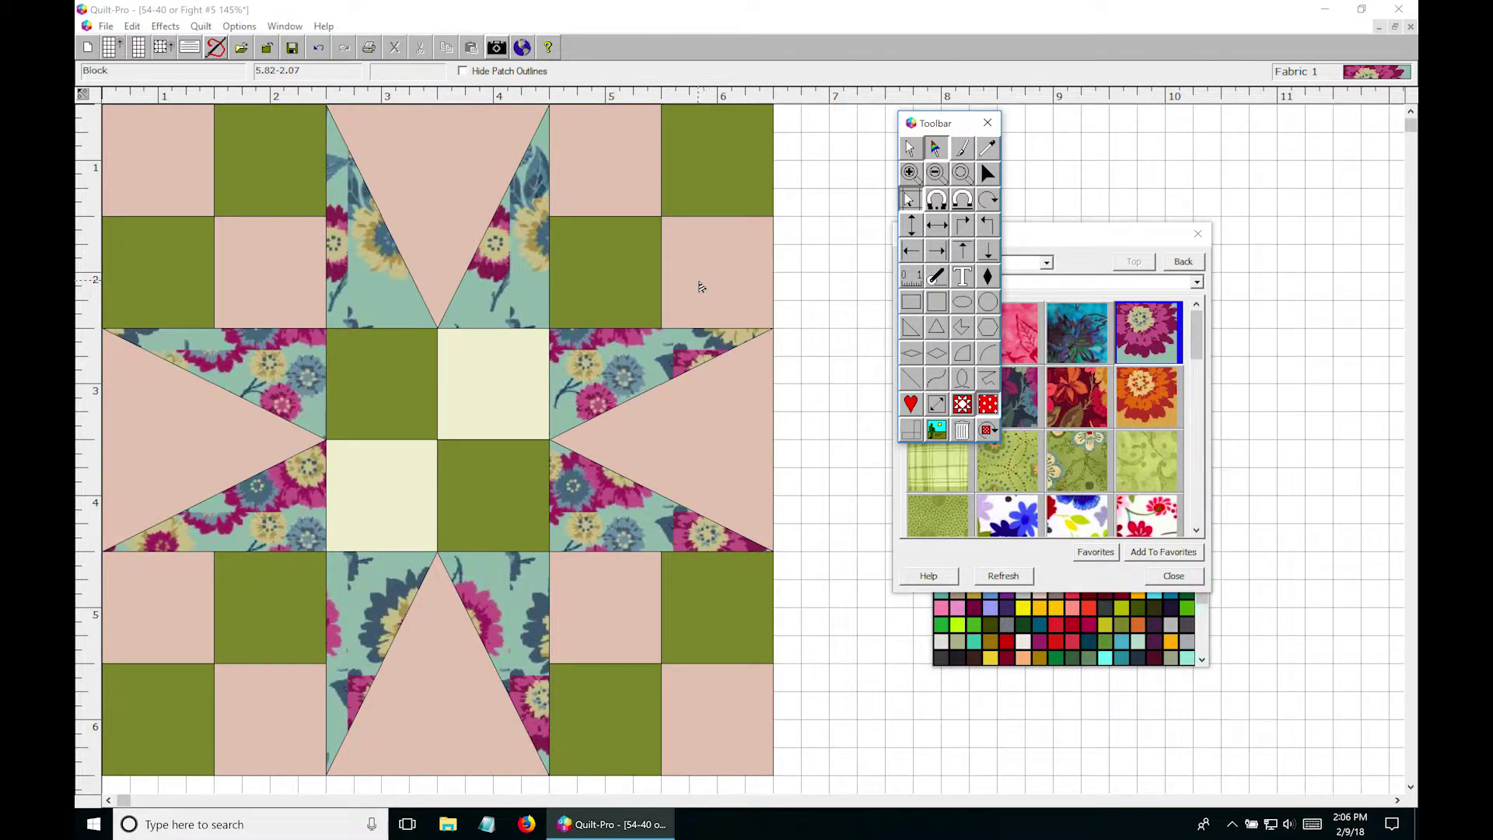
click(1090, 252)
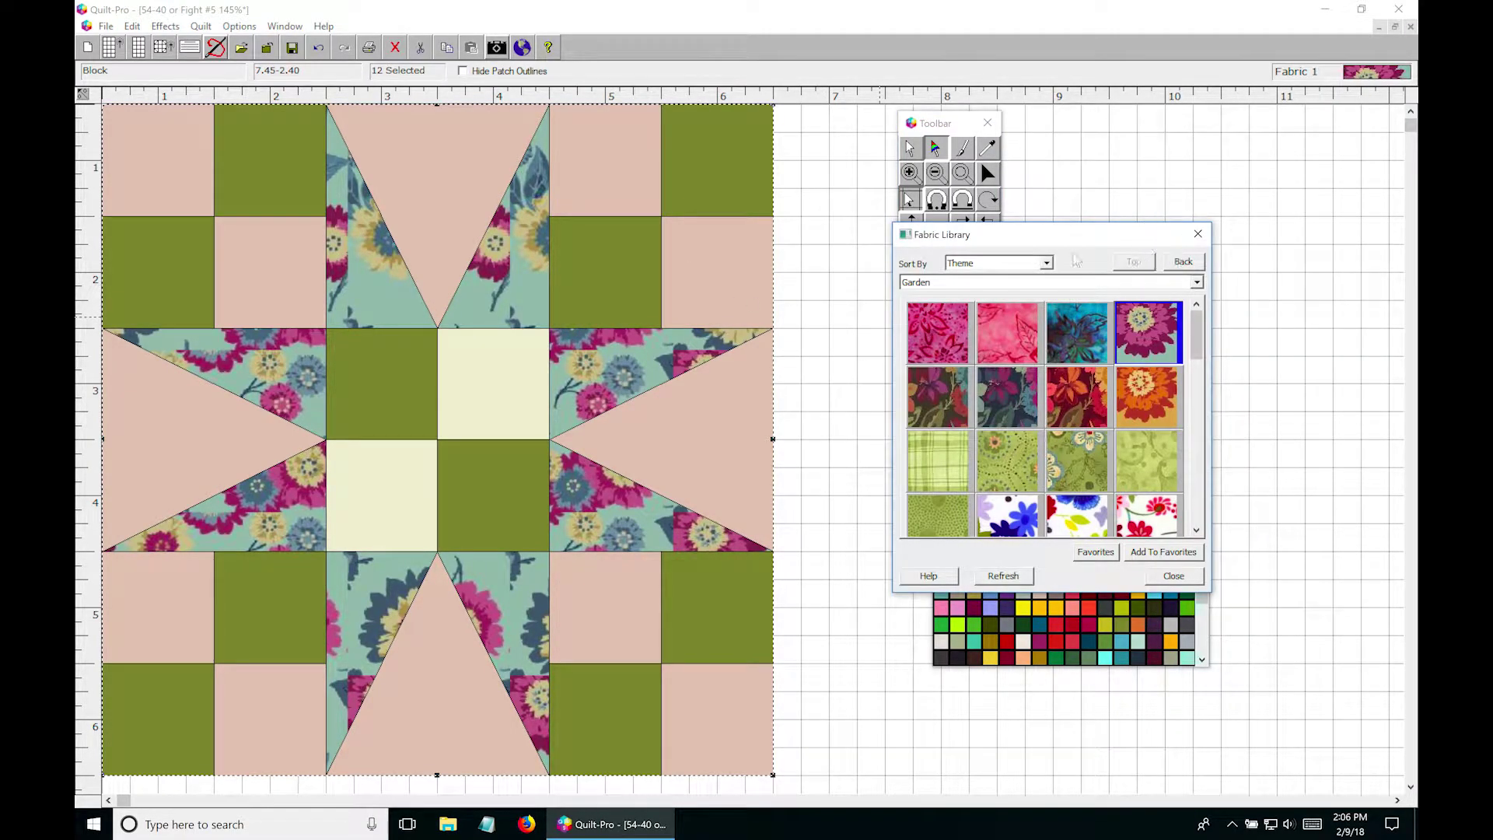
click(1045, 263)
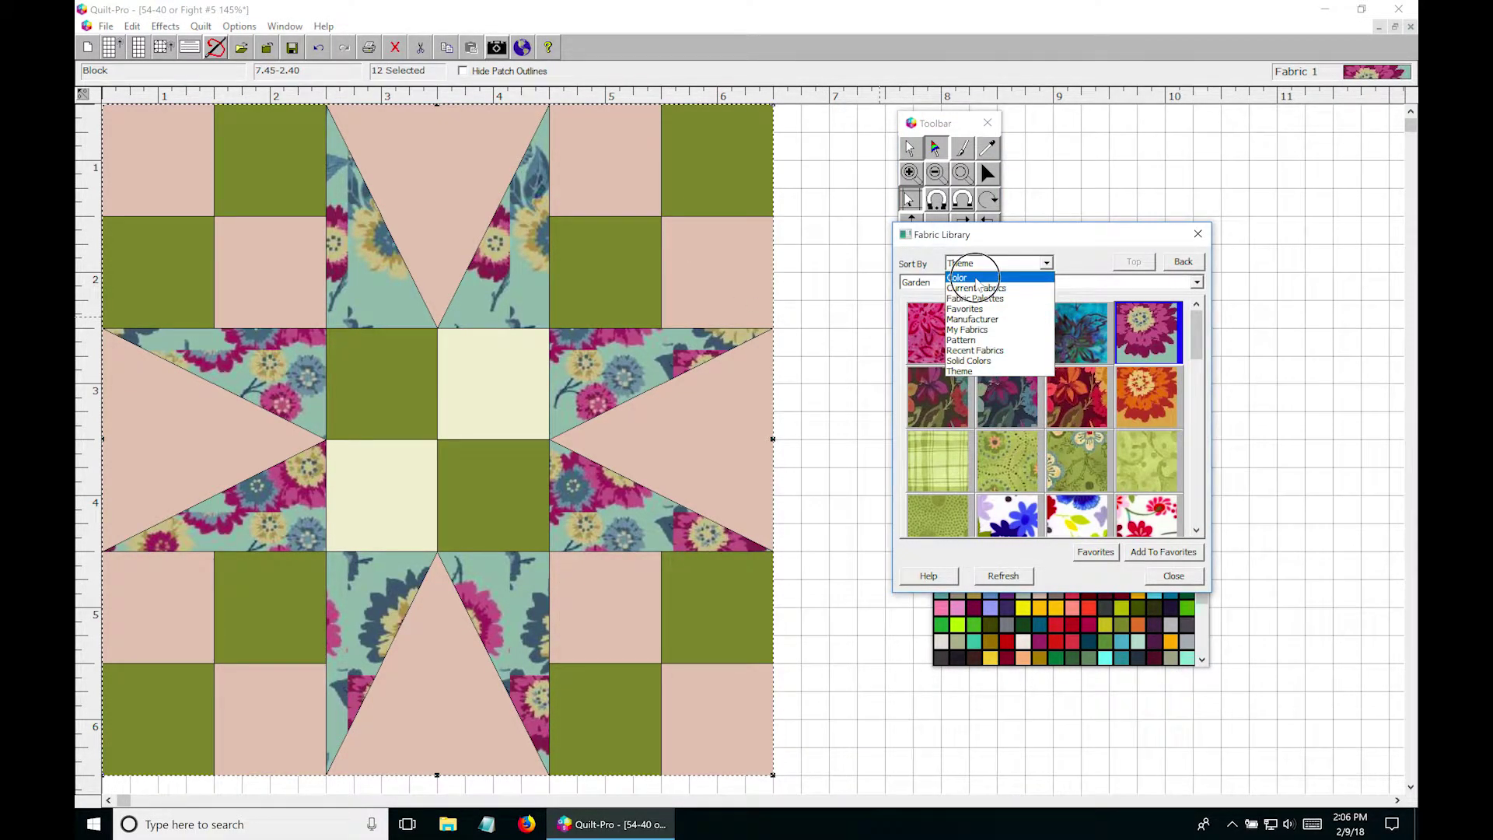
click(1003, 331)
drag(985, 322, 1143, 328)
click(1034, 290)
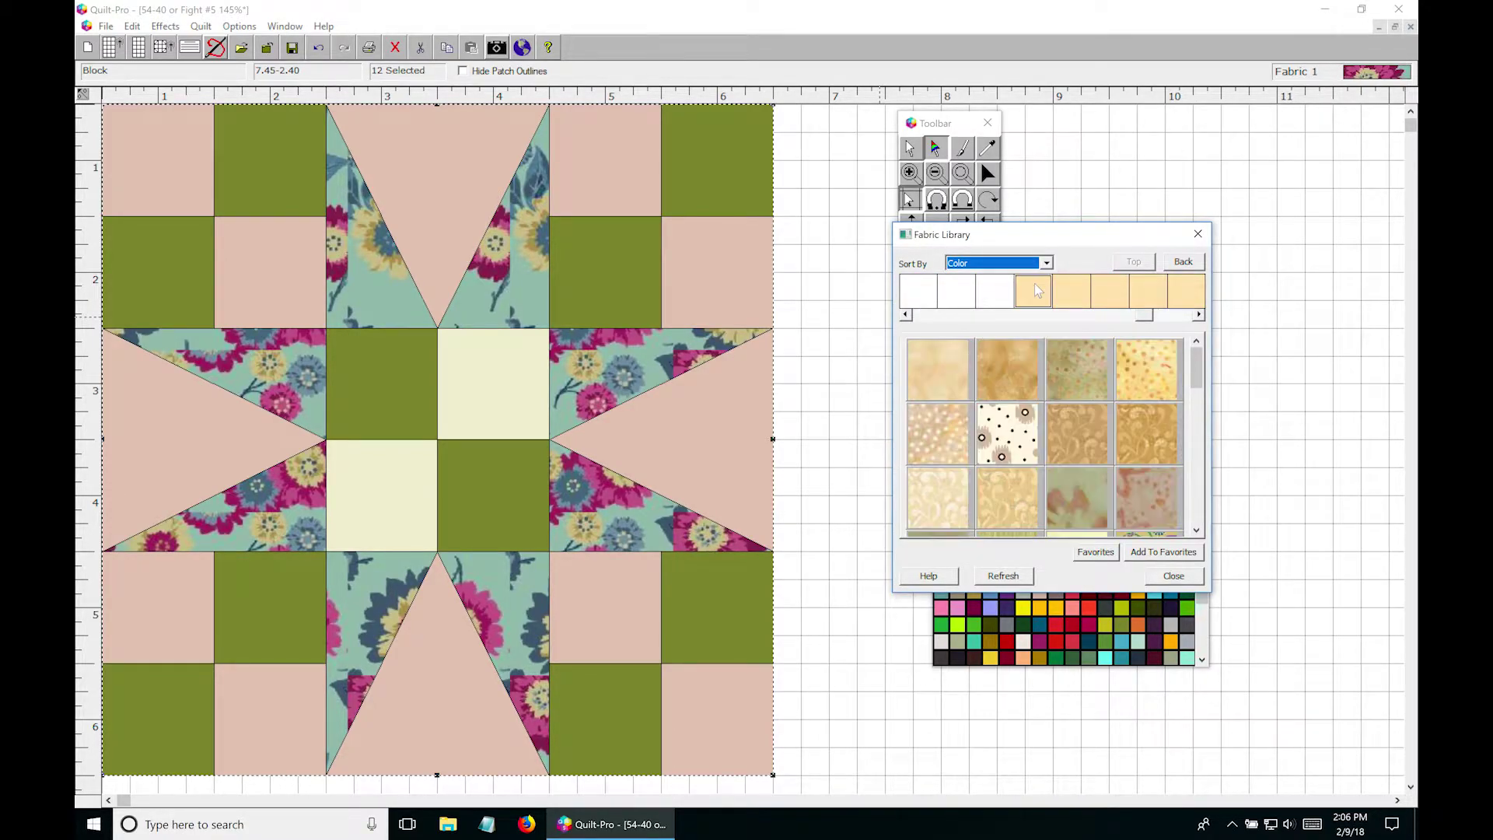
Try several light fabrics on the selected patches, including a mottled tan, a cream swirl and a speckled pink print
click(936, 378)
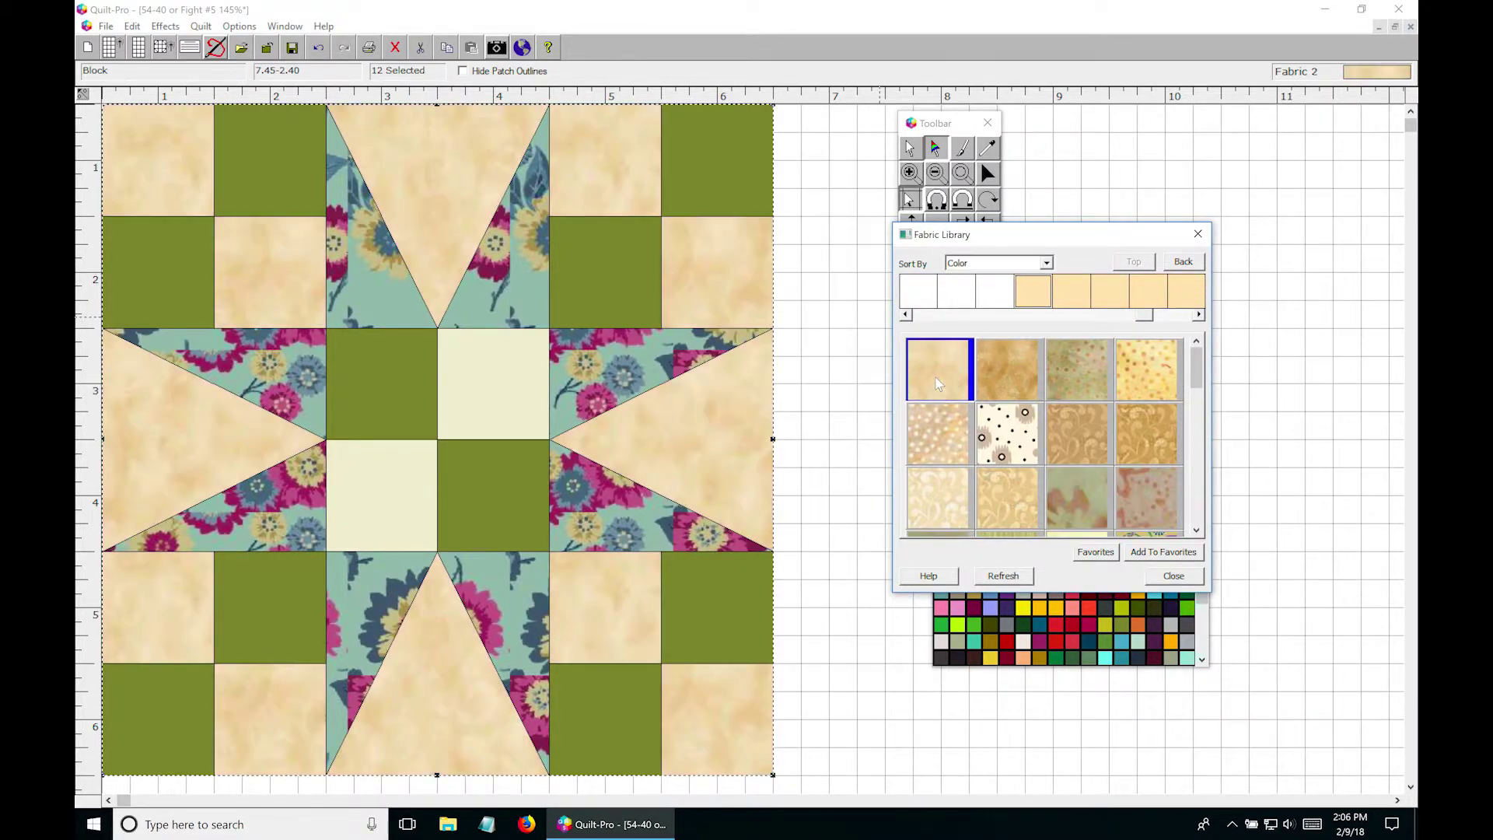
click(941, 513)
drag(1195, 370, 1205, 451)
click(1060, 455)
click(1072, 291)
click(1148, 433)
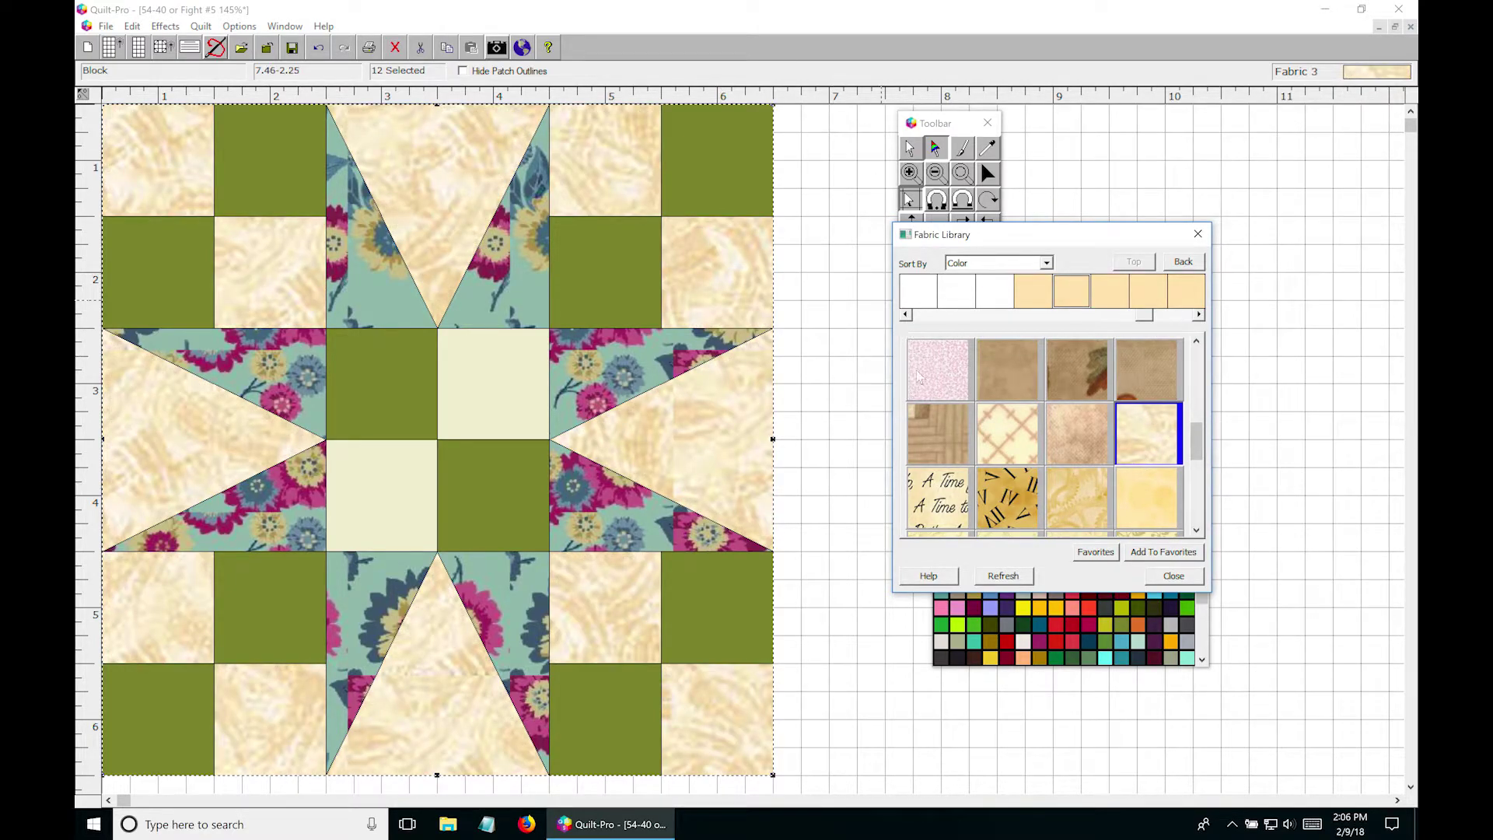
click(940, 389)
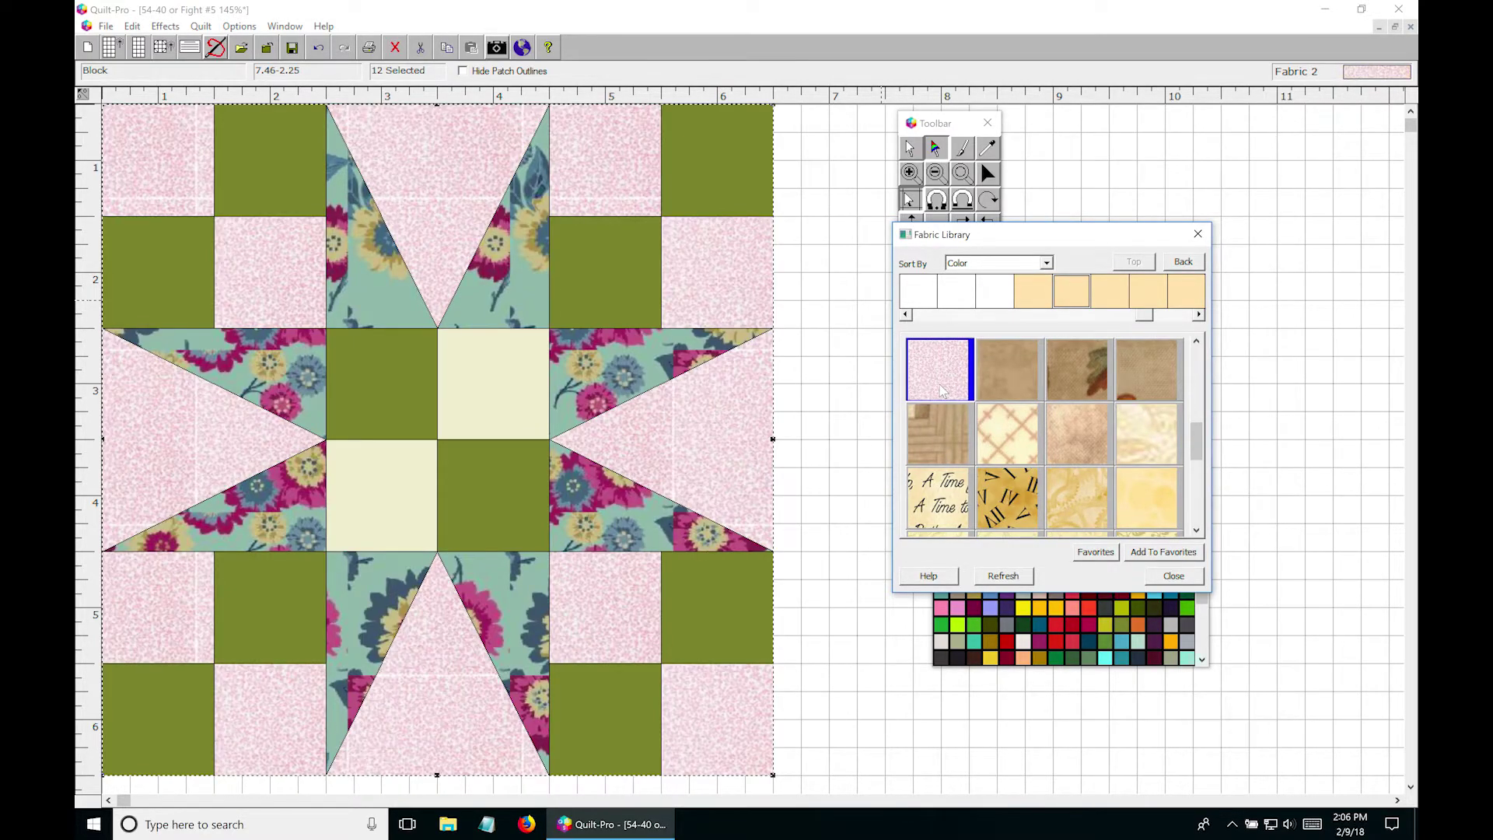
Fill the selected patches with the finely speckled tan fabric from the first cream category and clear the selection
click(1089, 508)
click(1029, 291)
click(1148, 498)
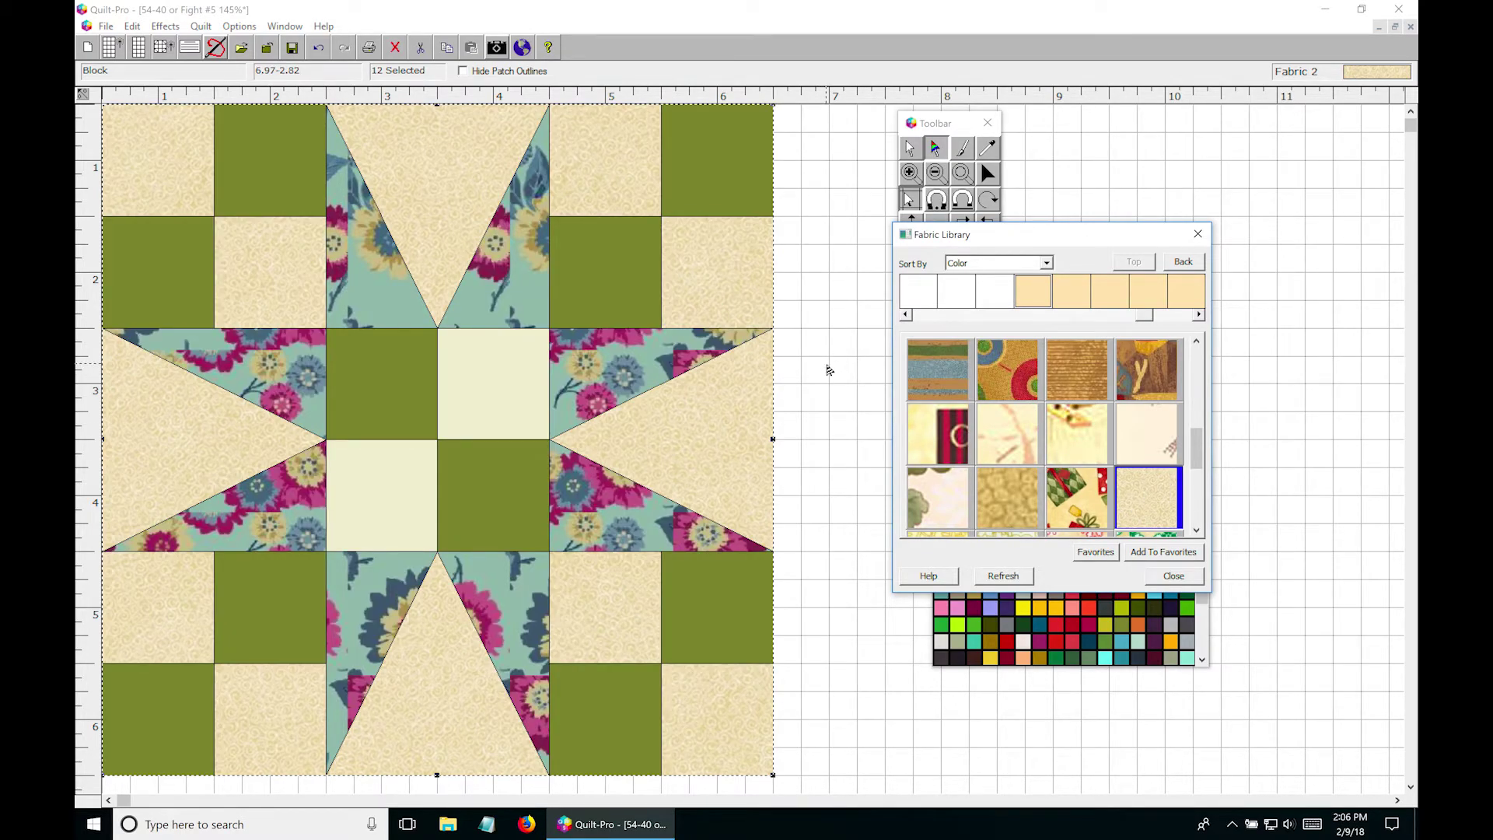
click(829, 370)
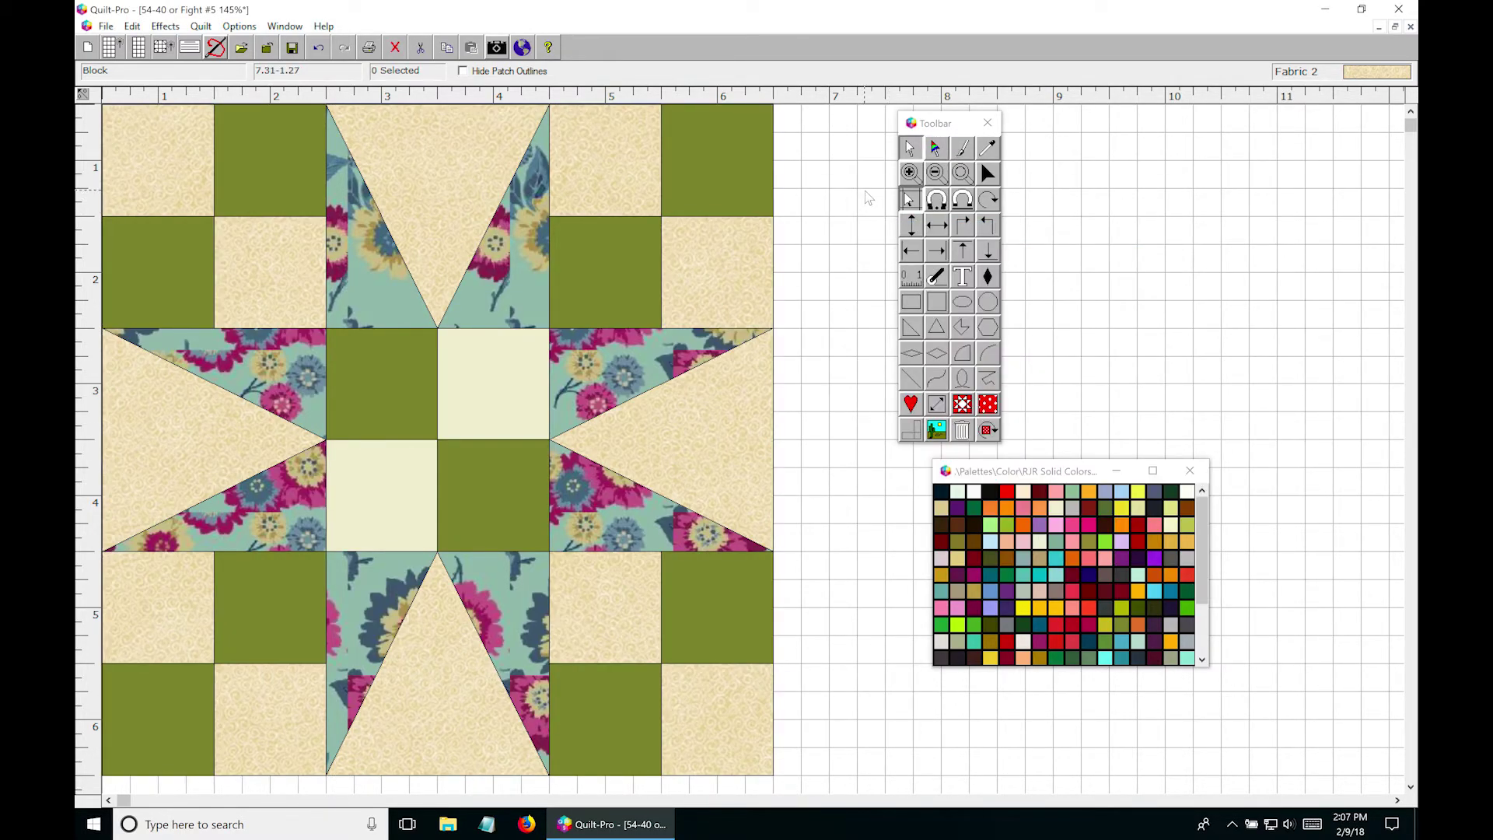